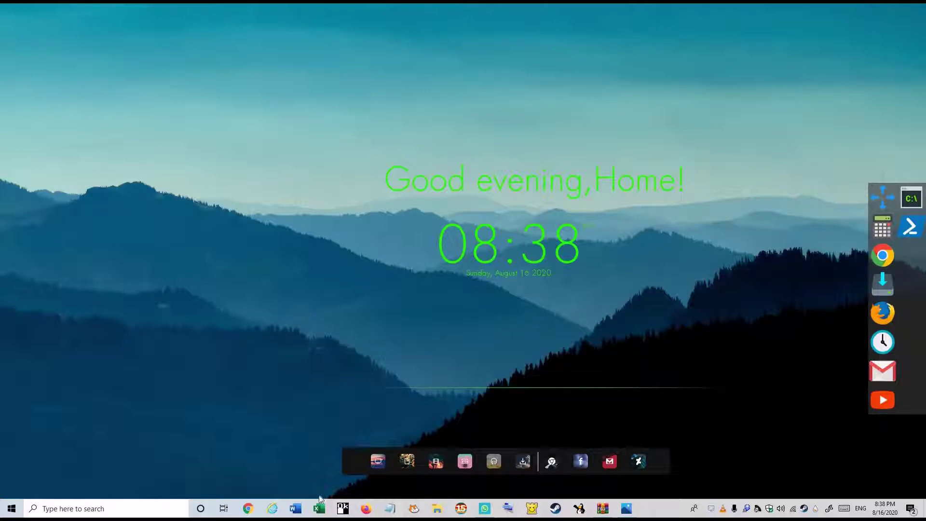
# - Launch Firefox full-screen and open Chess.com's free sign-up page
pyautogui.click(367, 509)
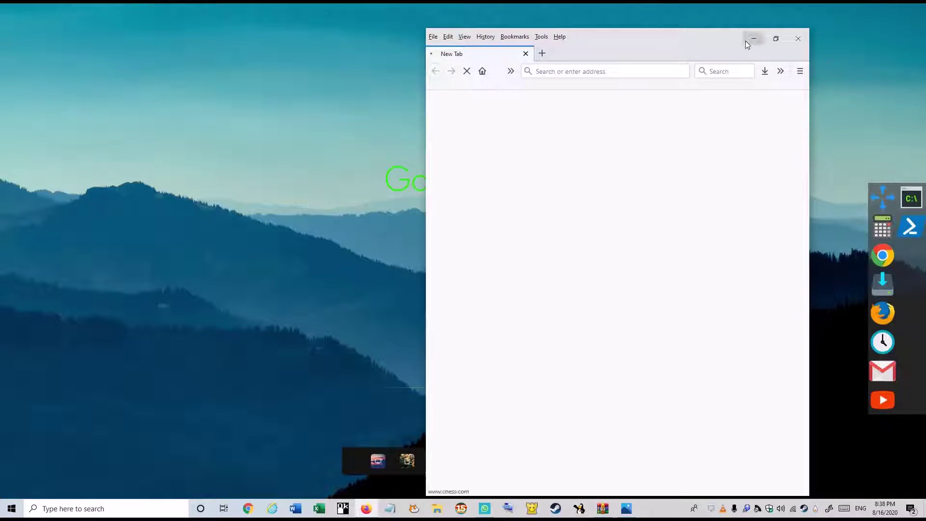
pyautogui.doubleClick(625, 35)
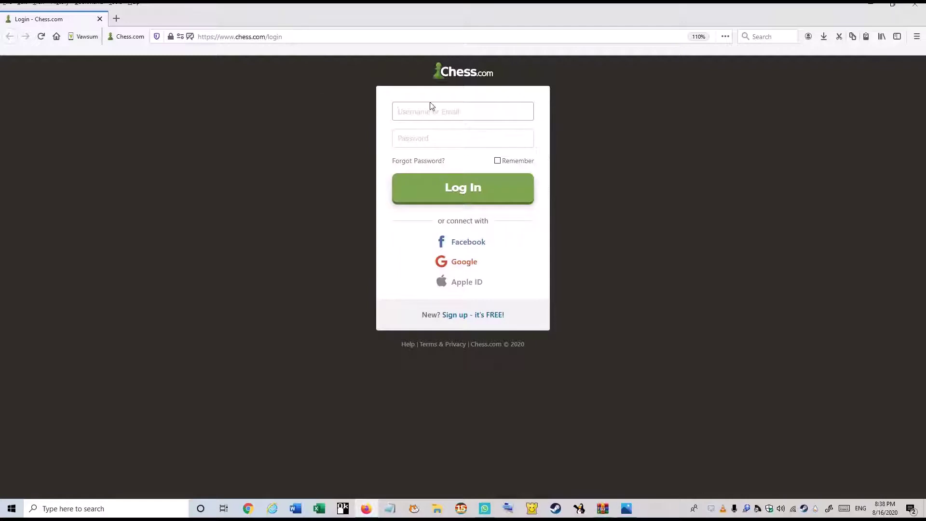
pyautogui.click(463, 314)
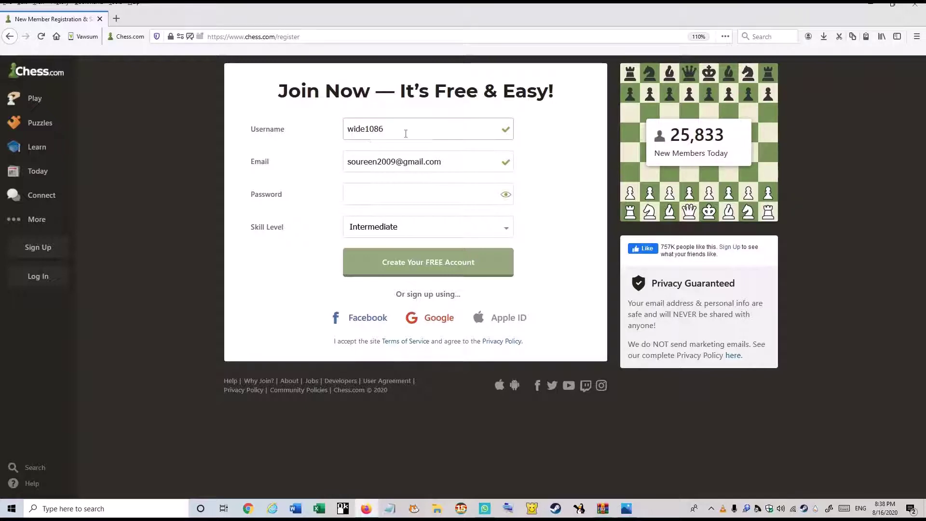
# - Replace the prefilled email with the new Gmail address, enter a password, and expand Skill Level
pyautogui.tripleClick(467, 164)
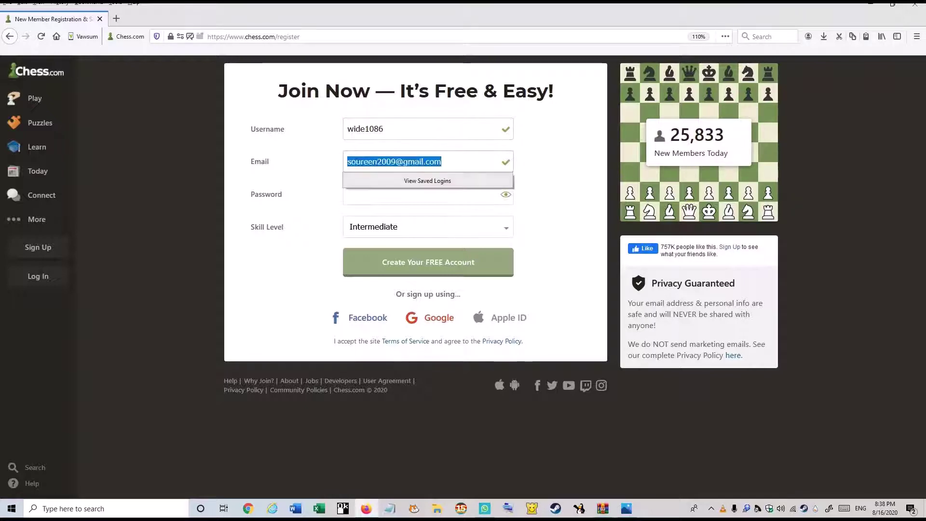
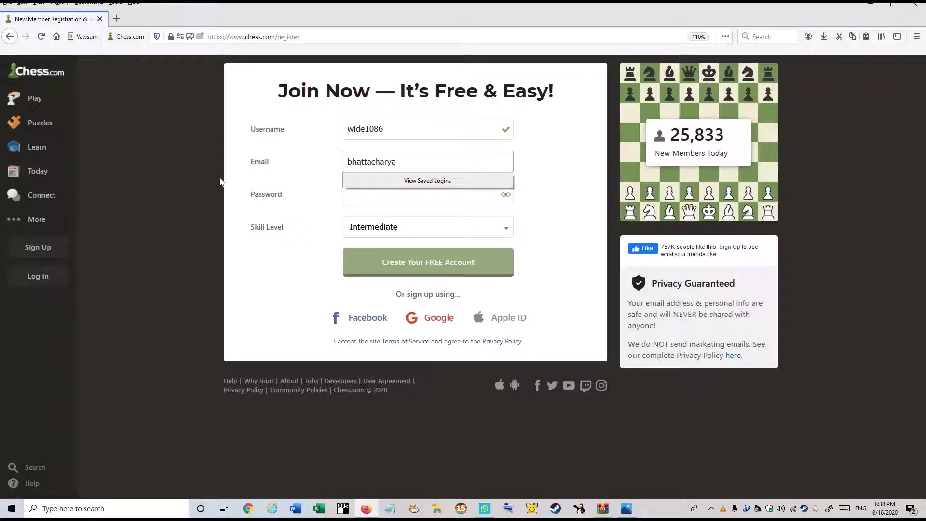
pyautogui.click(356, 199)
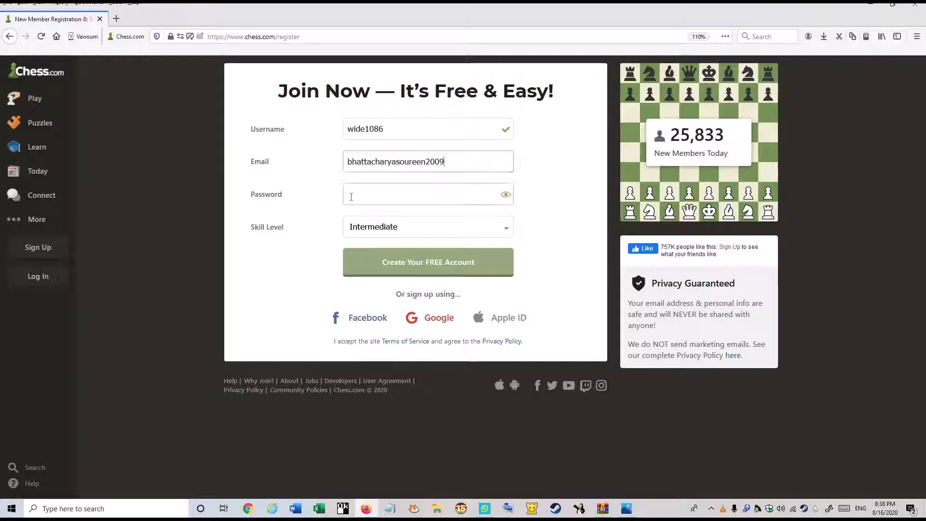
pyautogui.click(485, 159)
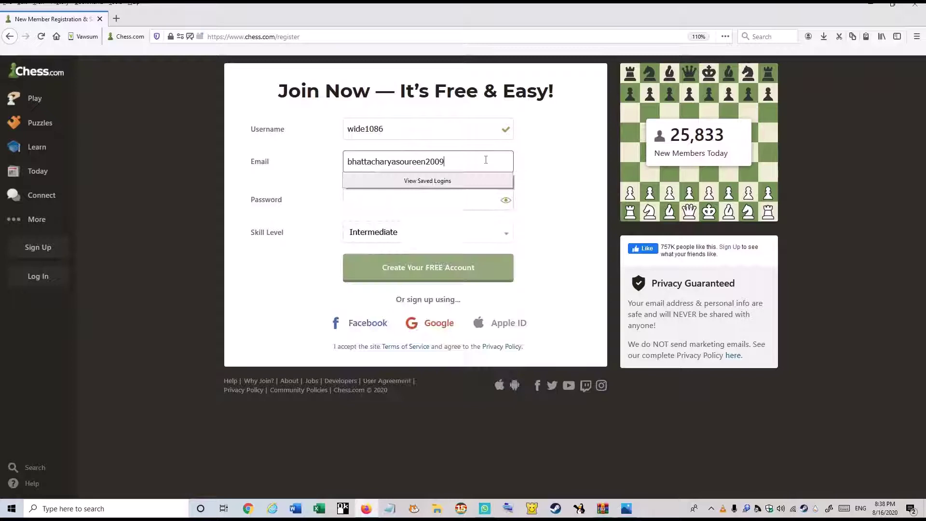
pyautogui.write('@g')
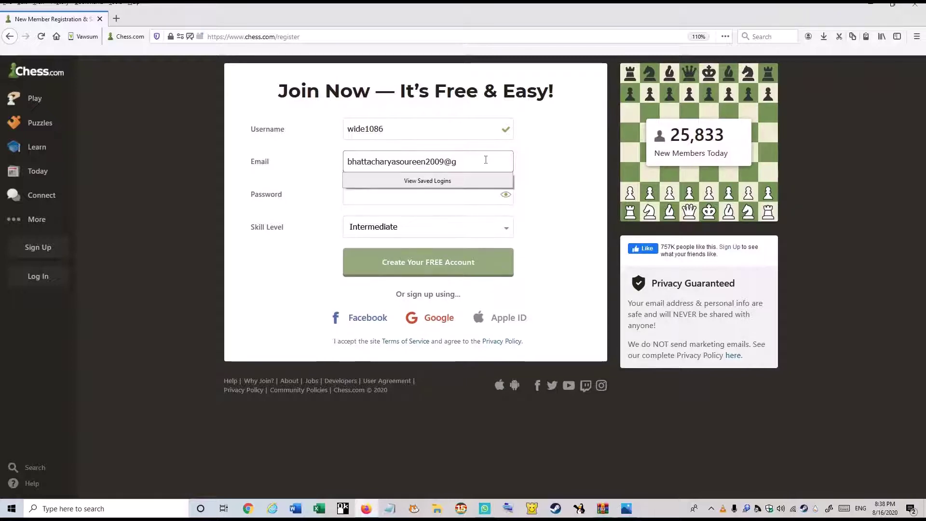
pyautogui.write('mail.com')
pyautogui.press('Tab')
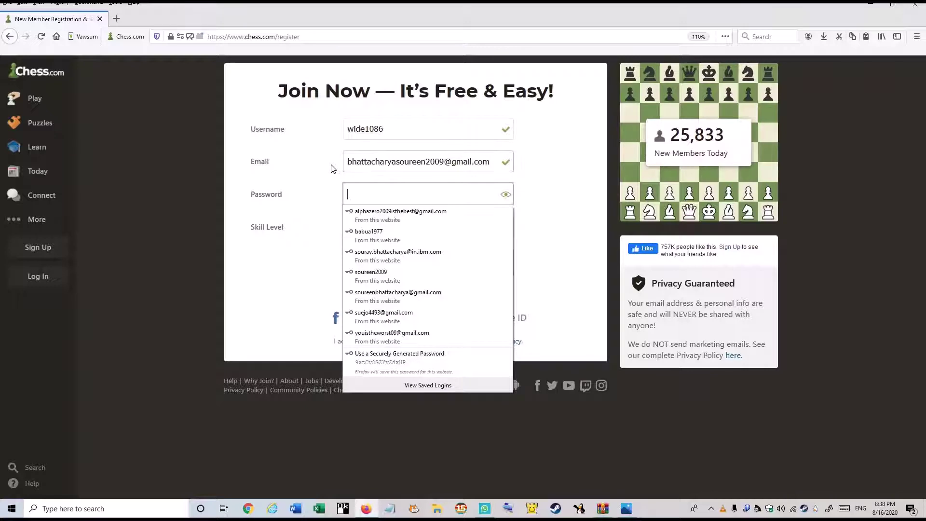
pyautogui.write('•••')
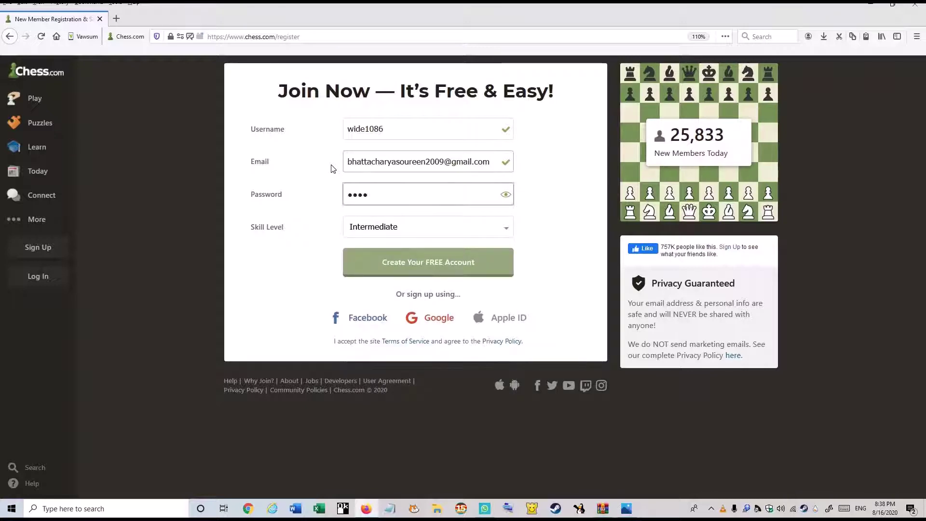
pyautogui.write('•••••')
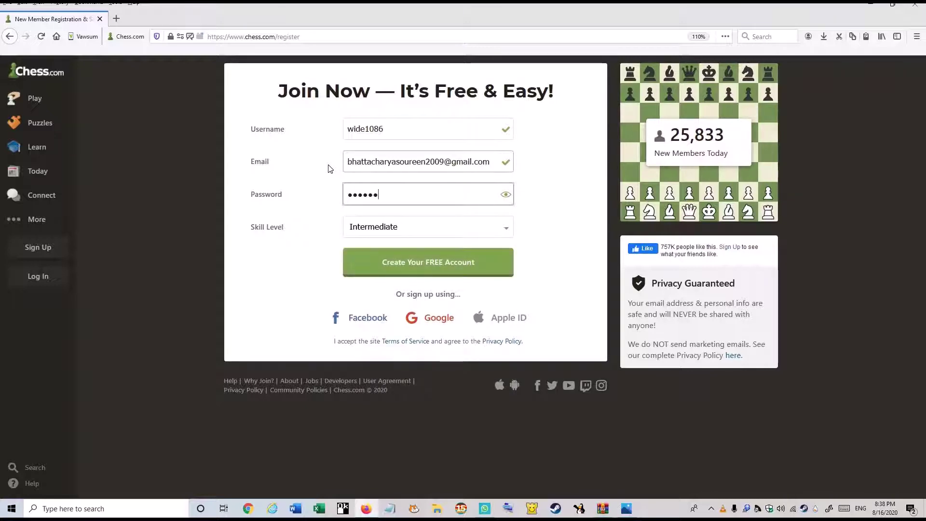
pyautogui.click(402, 226)
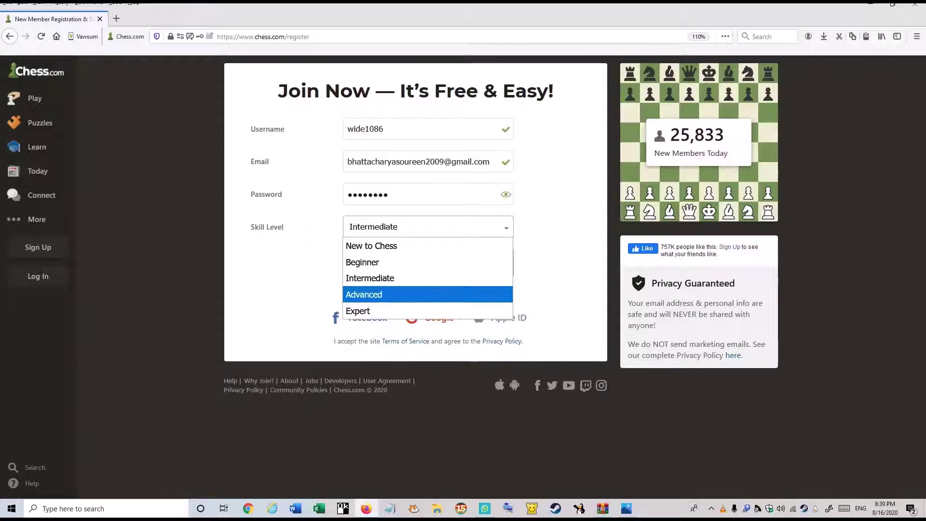
# - Choose Advanced as the skill level and submit the registration form
pyautogui.click(443, 294)
pyautogui.click(428, 269)
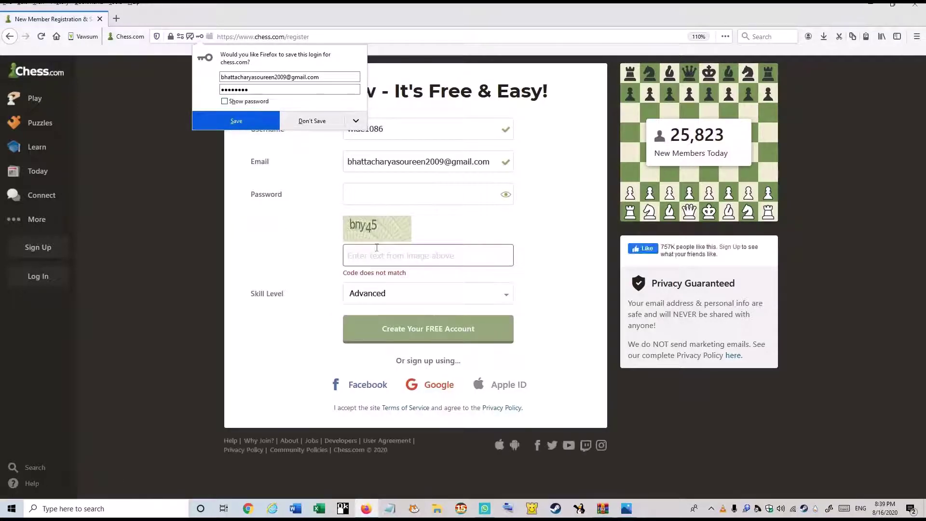
pyautogui.click(378, 234)
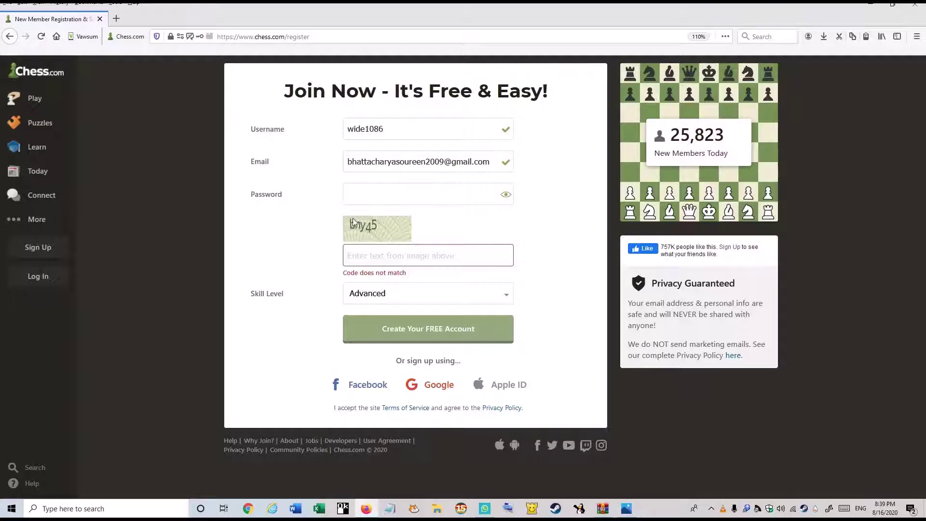
# - Enter the image code, re-enter the password, submit, and save the login in Firefox
pyautogui.write('b')
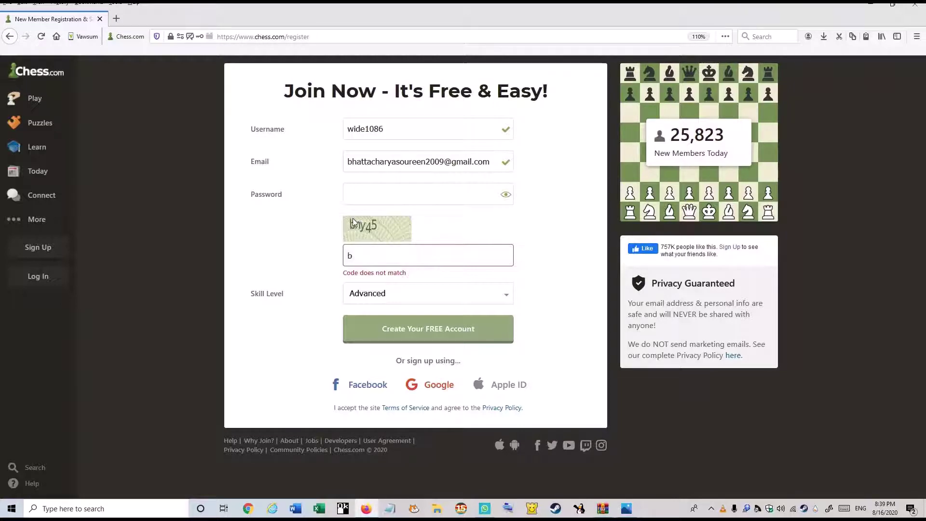
pyautogui.write('ny45')
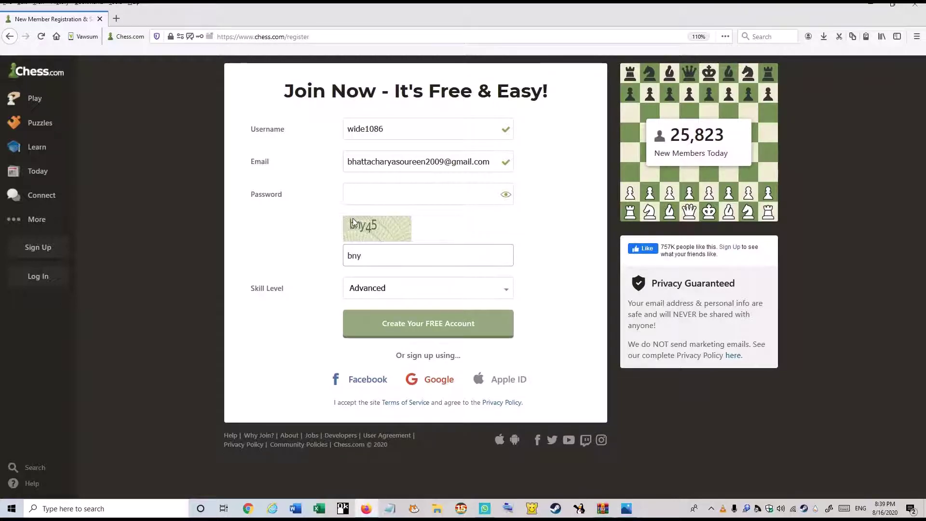
pyautogui.click(373, 187)
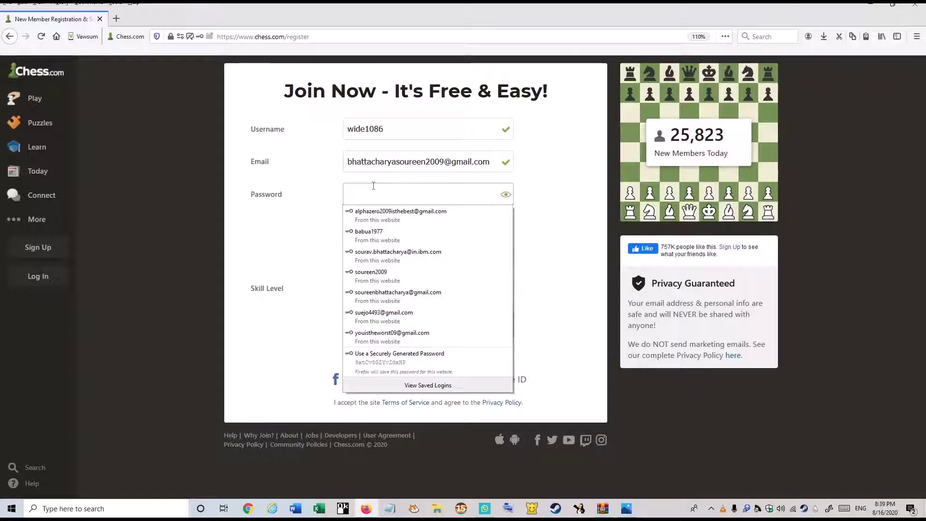
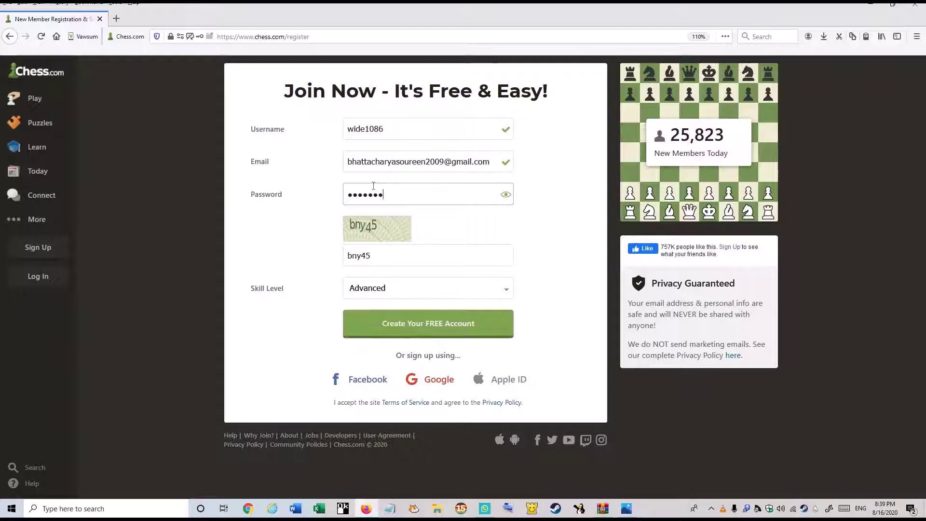
pyautogui.press('Return')
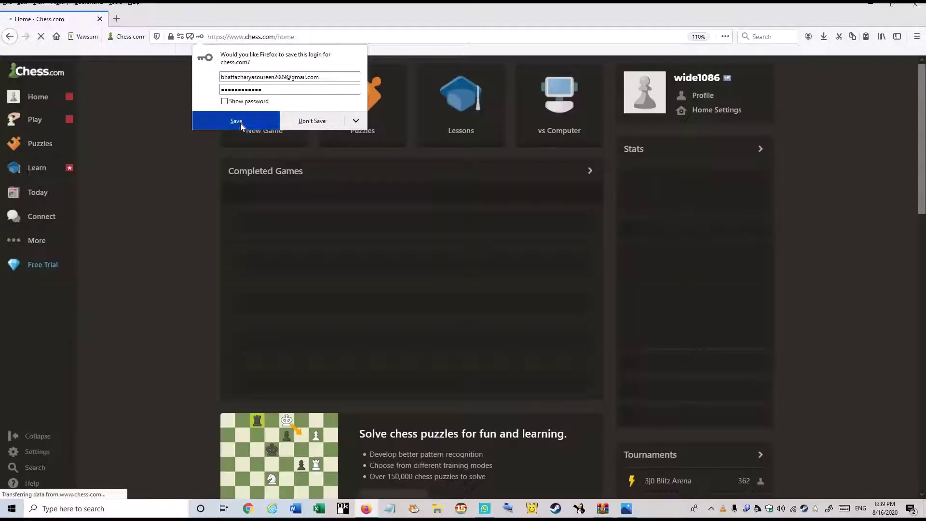
pyautogui.click(240, 123)
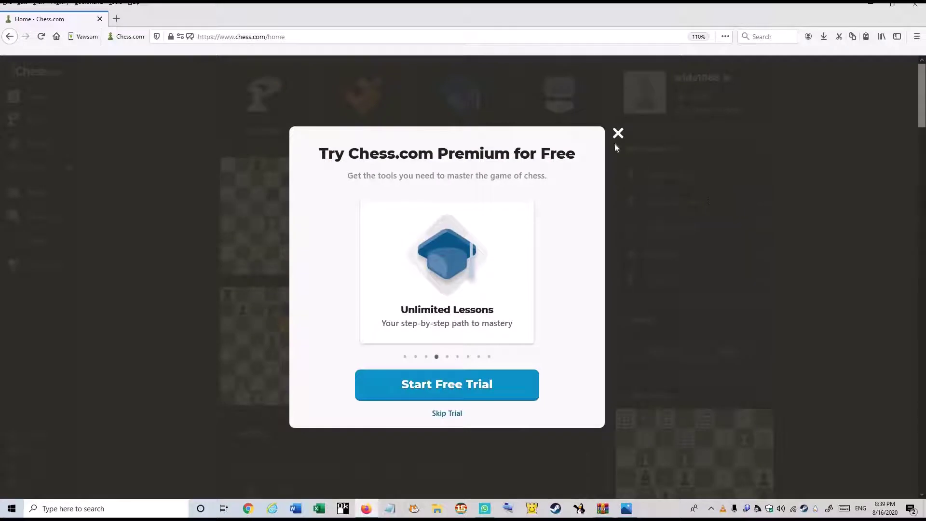
# - Close the Premium trial offer and open Gmail in a new tab
pyautogui.click(617, 134)
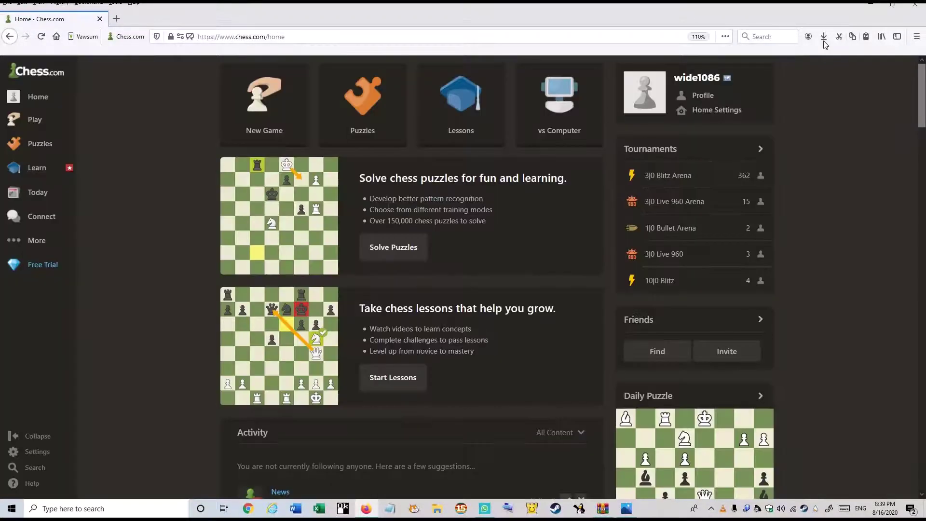
pyautogui.click(117, 18)
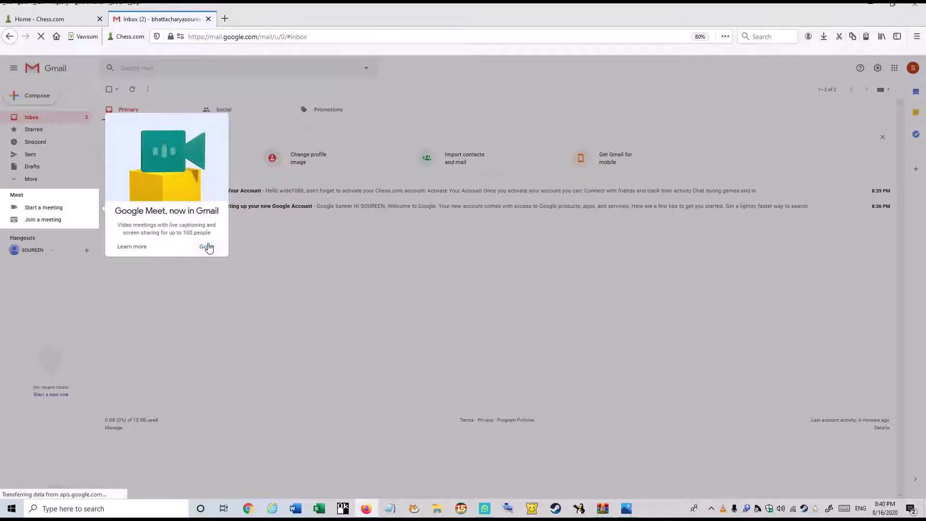
# - Dismiss the Meet promo, open Chess.com's activation email, and open its link in a new tab
pyautogui.click(205, 246)
pyautogui.click(336, 195)
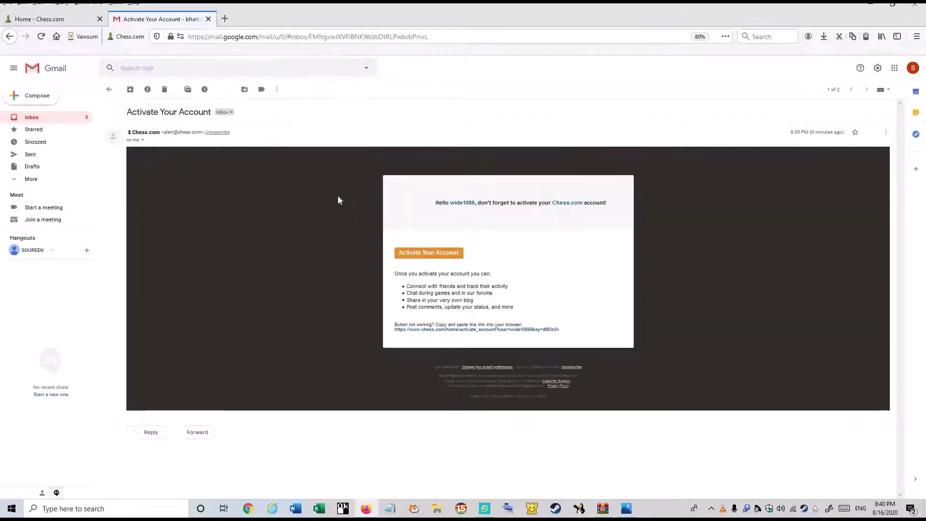
pyautogui.rightClick(448, 259)
pyautogui.click(478, 262)
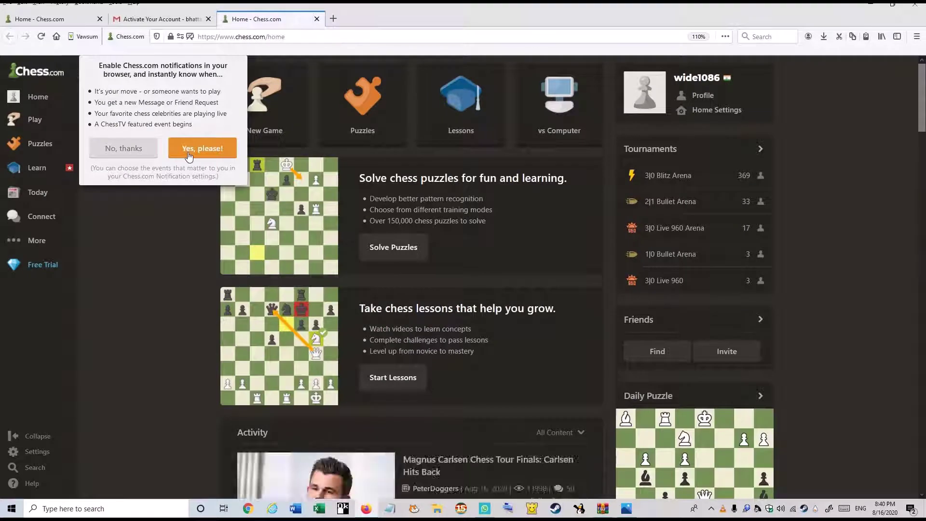
# - Accept Chess.com notifications with 'Yes, please!' and go to the Puzzles page
pyautogui.click(188, 153)
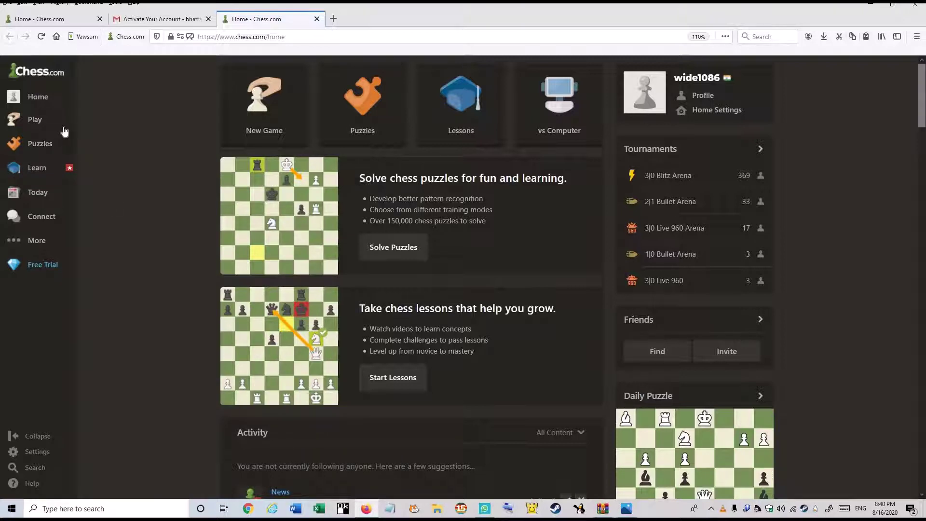
pyautogui.click(60, 142)
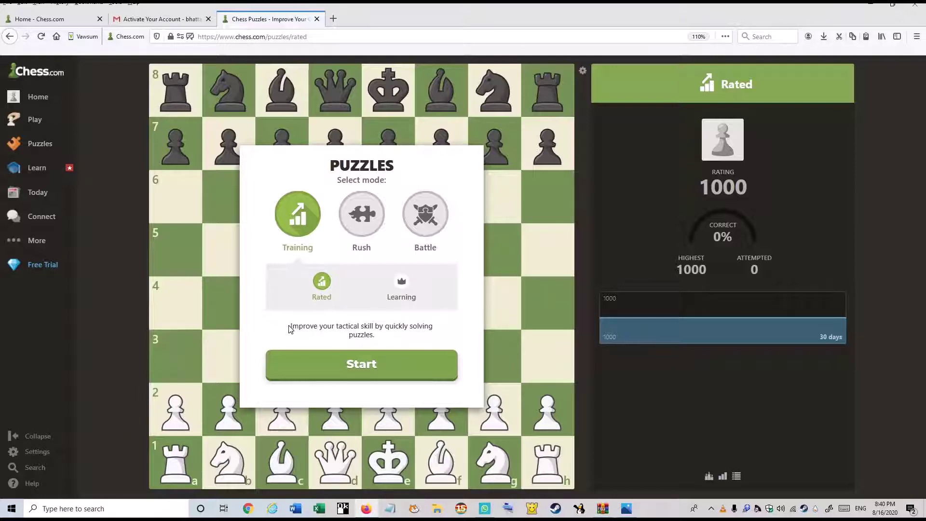
# - View the Premium plans, close both Chess.com tabs, and return to the Gmail inbox
pyautogui.click(38, 262)
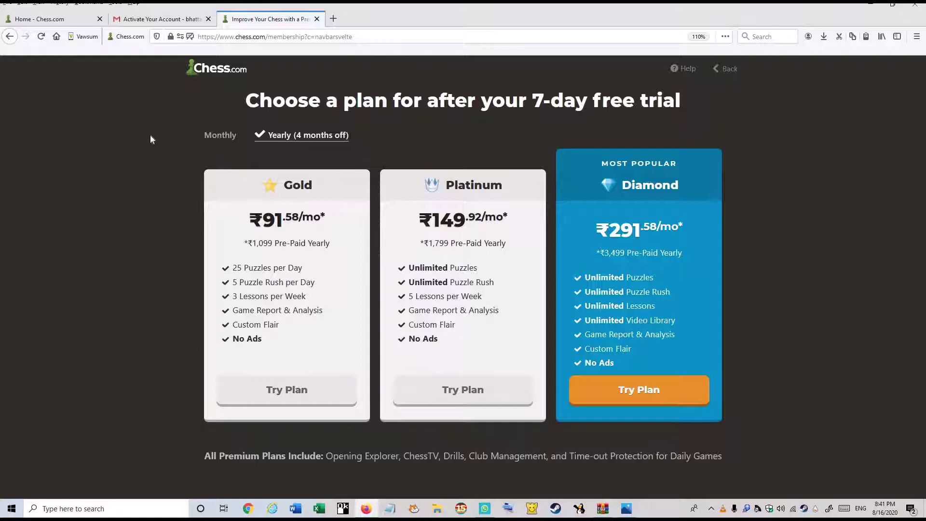
pyautogui.click(100, 18)
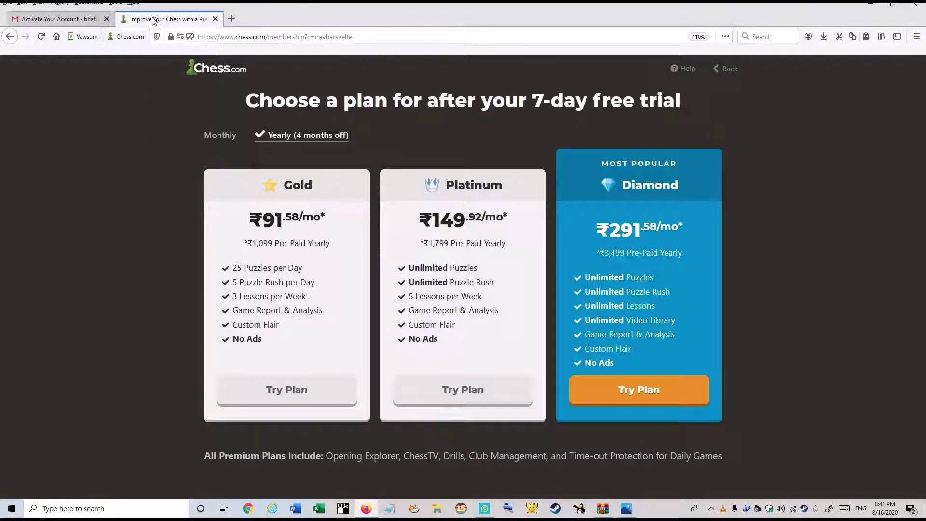
pyautogui.click(209, 19)
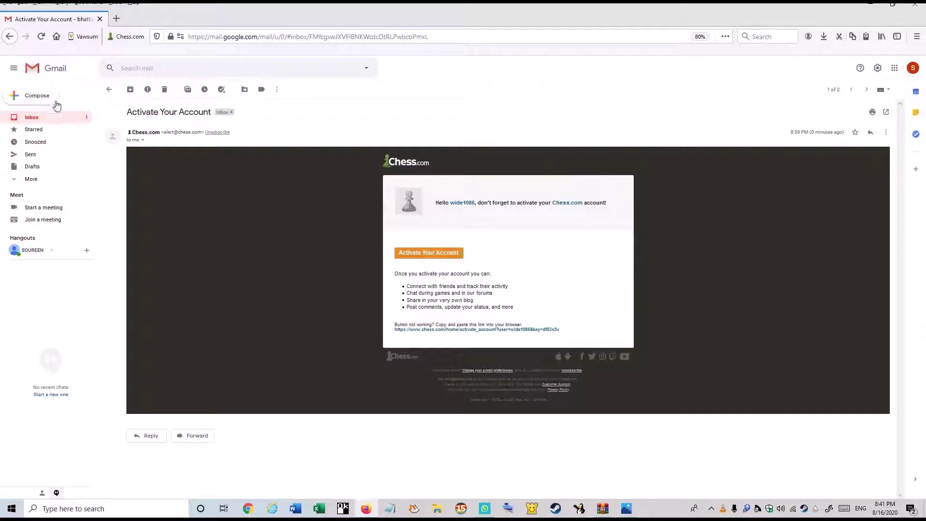
pyautogui.click(63, 117)
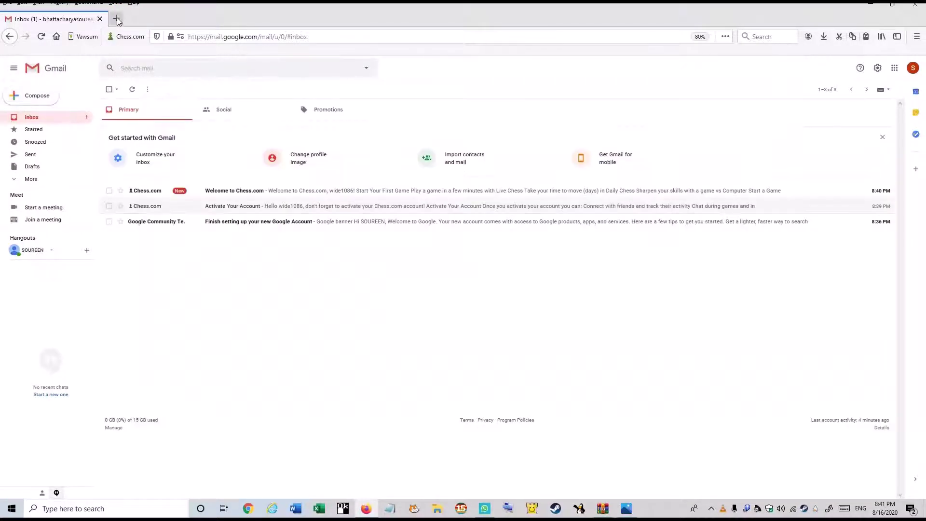
# - Load lichess.org in a new tab by entering 'lichess' in the address bar
pyautogui.hotkey('alt', 'Home')
pyautogui.hotkey('ctrl', 't')
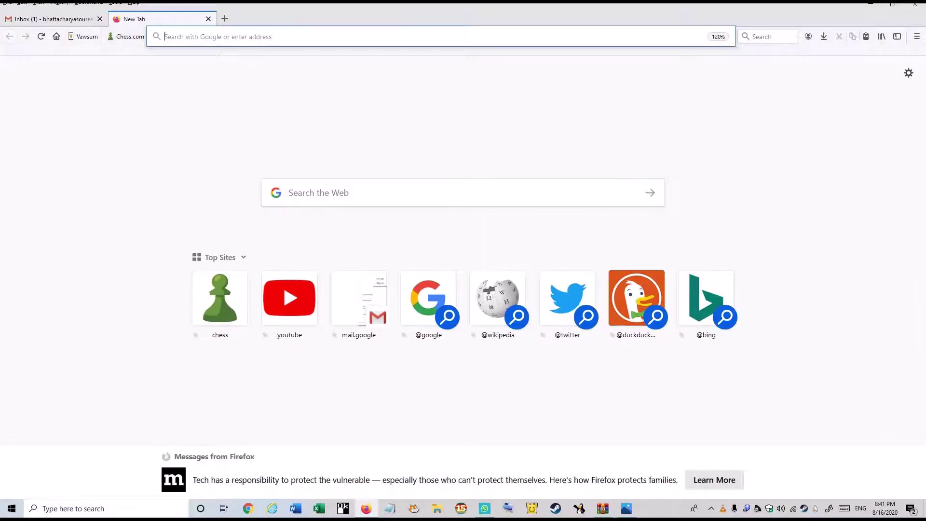
pyautogui.write('lichess.org/')
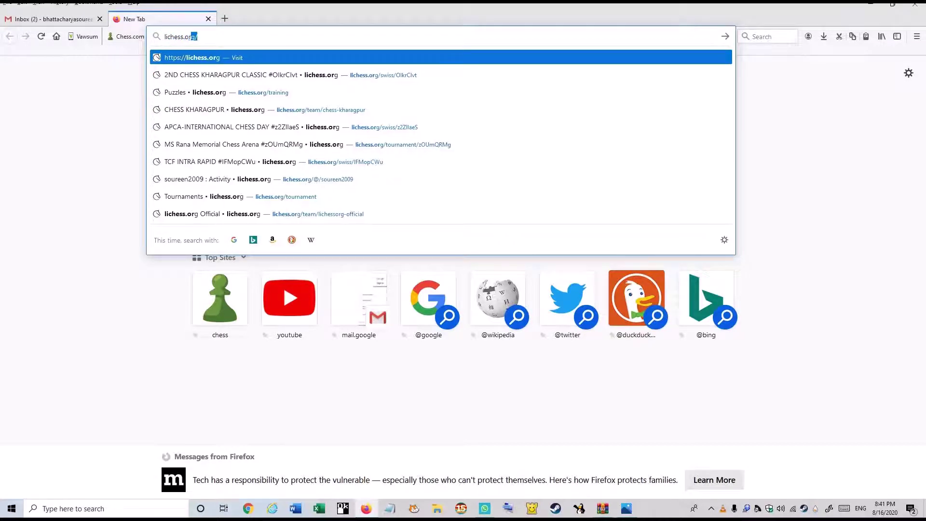
pyautogui.press('Return')
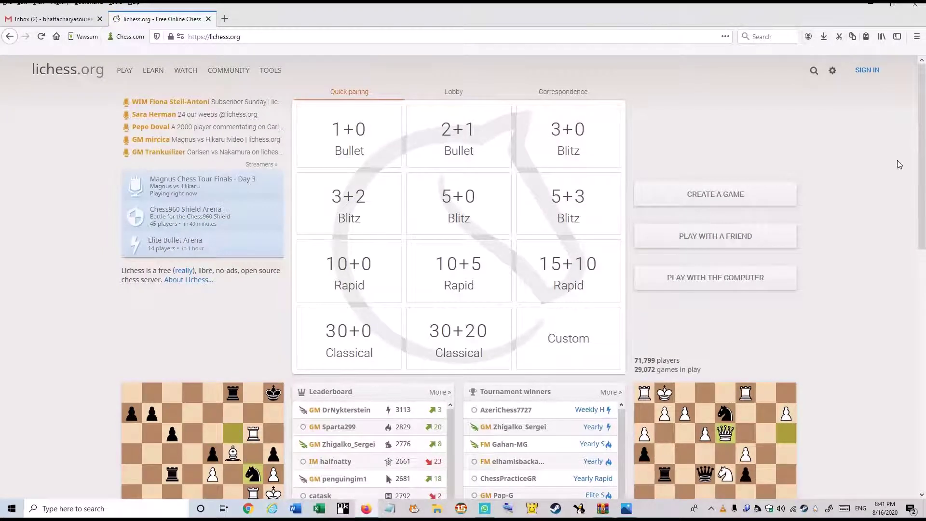
# - Open Lichess's Sign in page and enter a user name and password
pyautogui.click(867, 71)
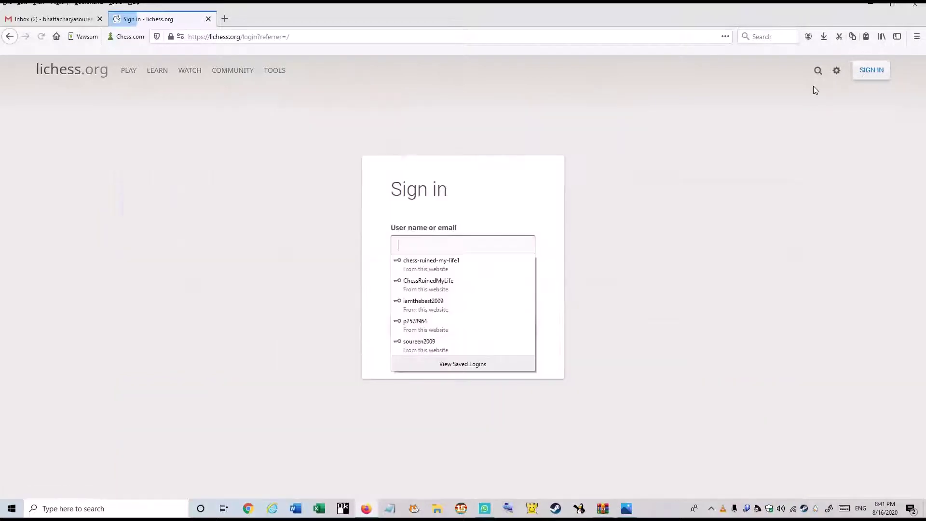
pyautogui.click(440, 247)
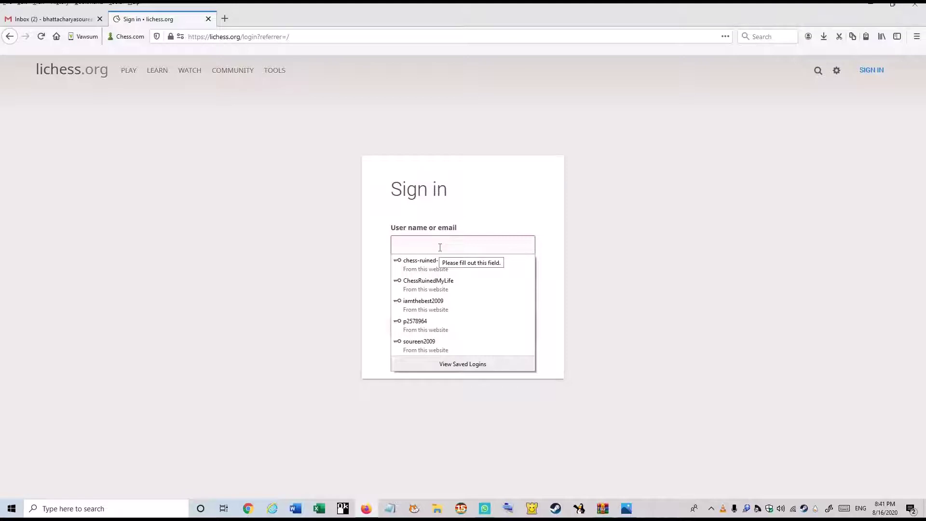
pyautogui.write('s')
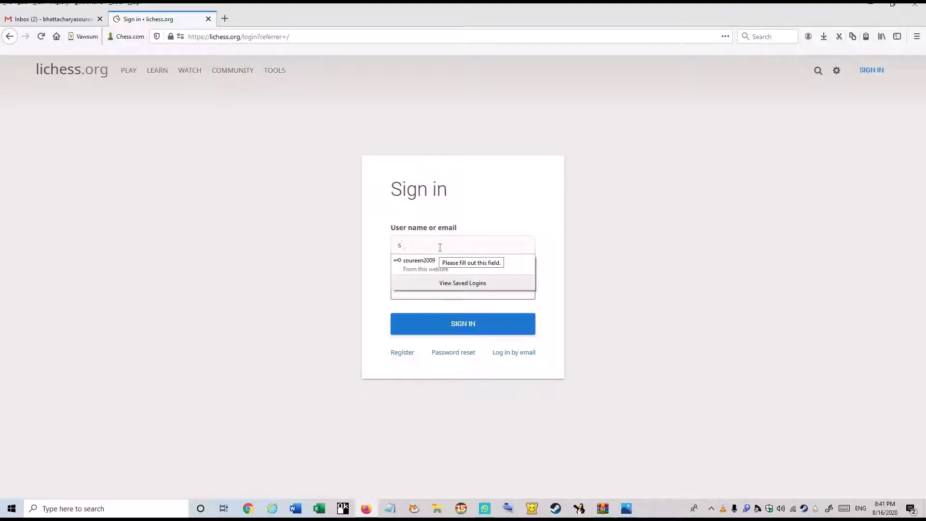
pyautogui.write('ou')
pyautogui.press('BackSpace')
pyautogui.press('BackSpace')
pyautogui.press('BackSpace')
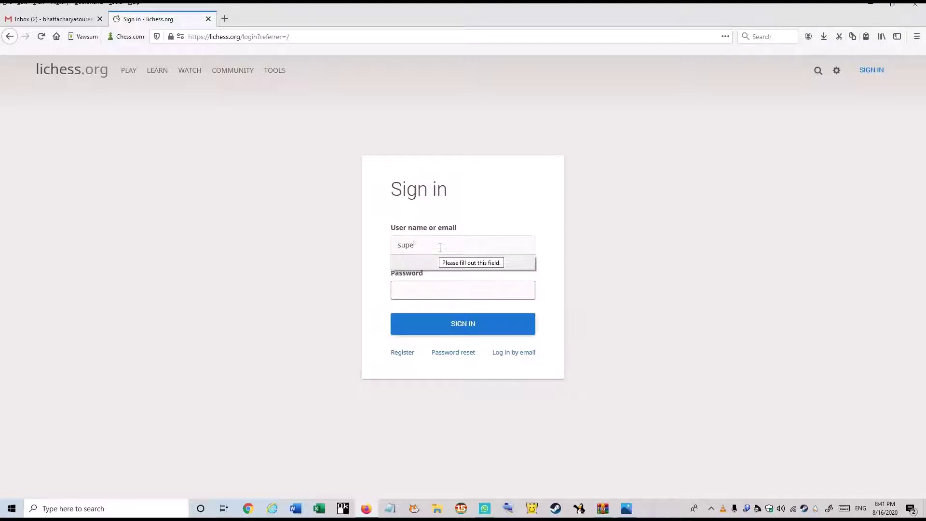
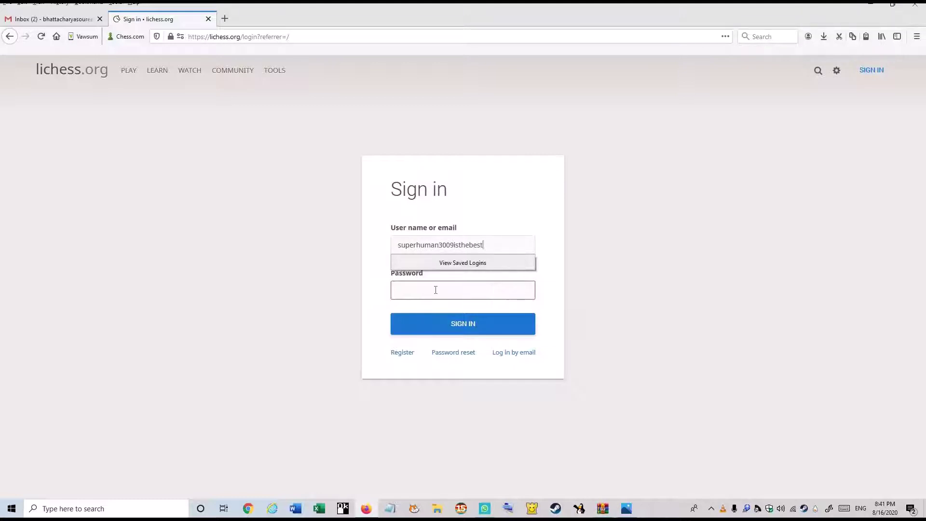
pyautogui.click(435, 289)
pyautogui.click(441, 253)
pyautogui.press('BackSpace')
pyautogui.write('2')
pyautogui.click(460, 294)
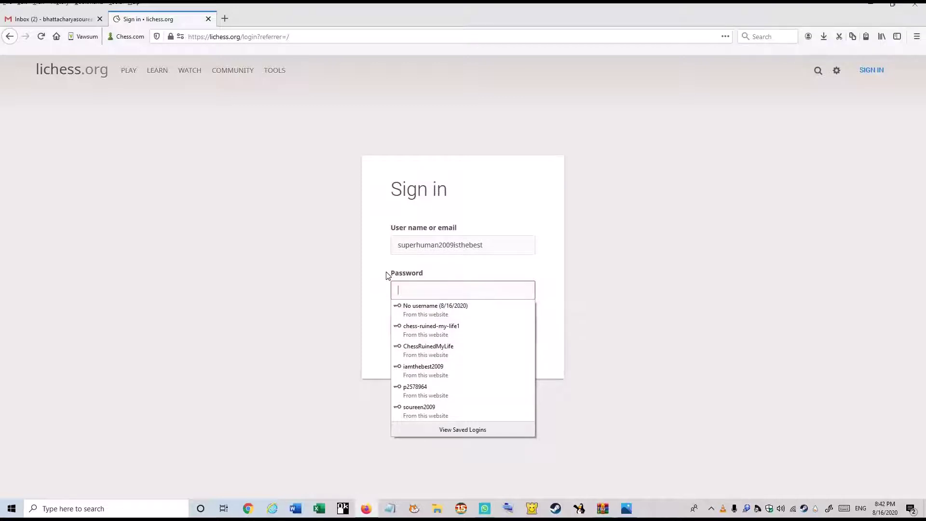
pyautogui.write('s')
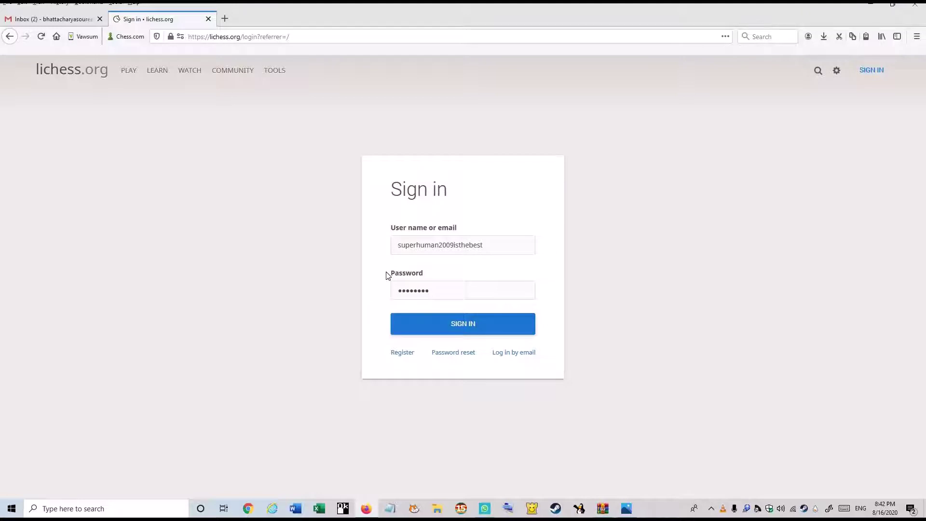
# - Submit the sign-in attempt, then empty both the user name and password fields
pyautogui.click(429, 321)
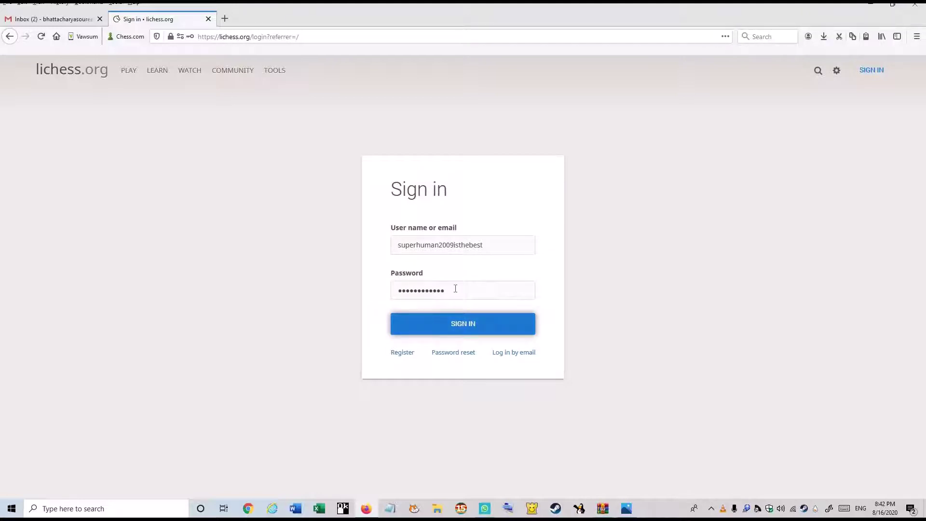
pyautogui.hotkey('ctrl', 'a')
pyautogui.press('BackSpace')
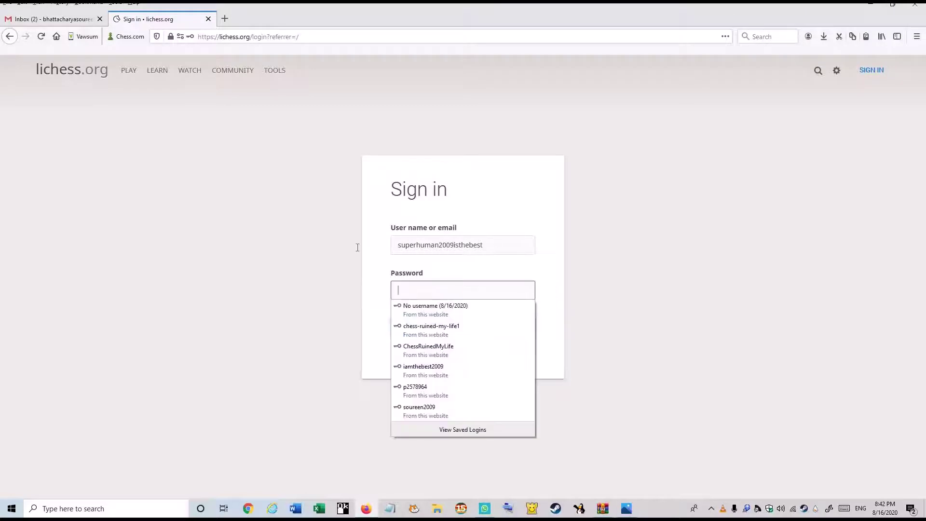
pyautogui.hotkey('shift', 'Tab')
pyautogui.press('BackSpace')
pyautogui.click(339, 340)
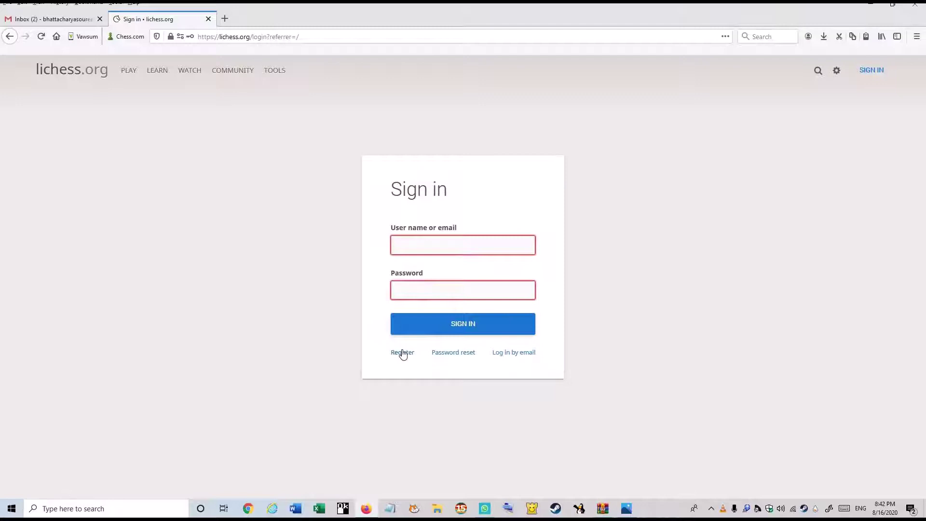
# - Open Lichess's Register form and enter a user name and password
pyautogui.click(401, 352)
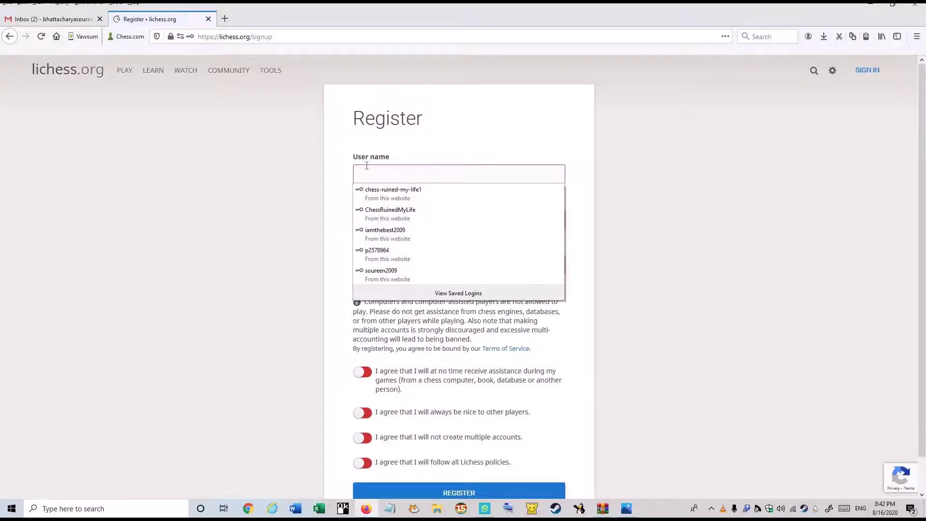
pyautogui.write('super')
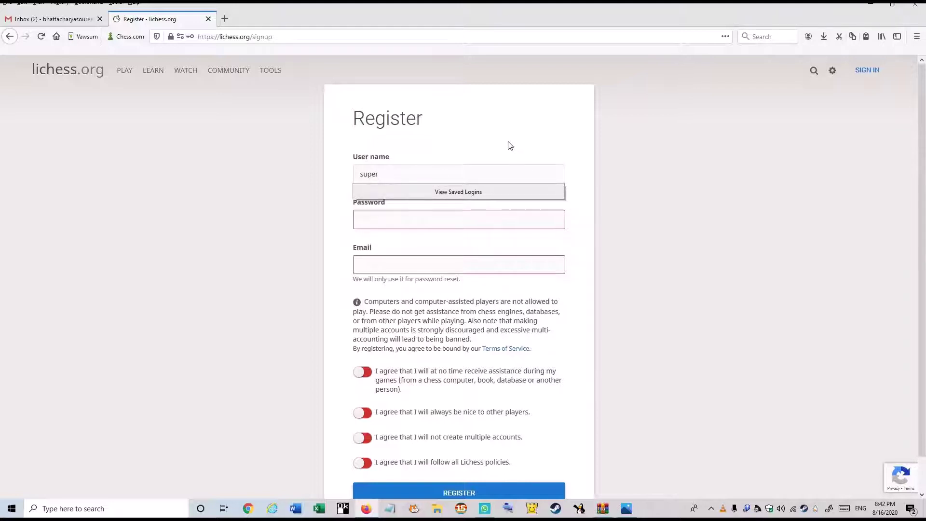
pyautogui.write('humanisthebestt')
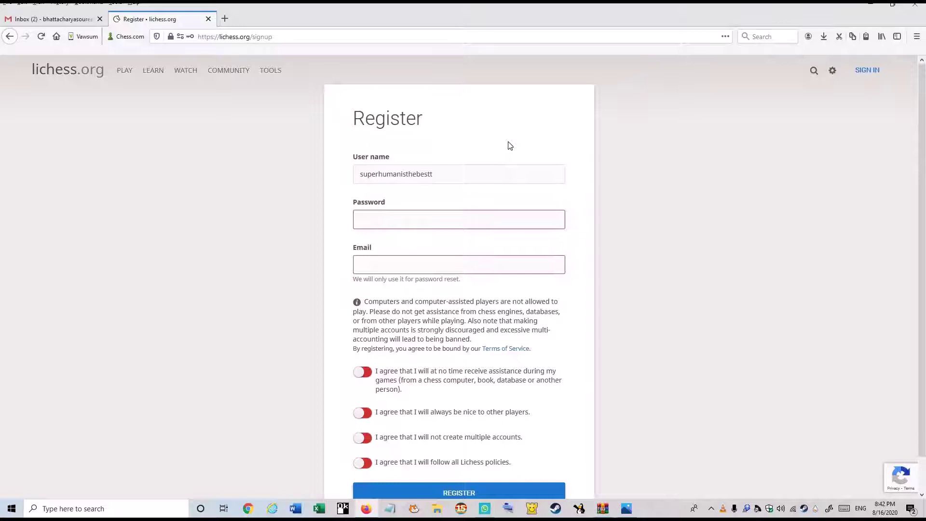
pyautogui.press('Left')
pyautogui.press('Left')
pyautogui.press('Left')
pyautogui.press('Left')
pyautogui.press('Left')
pyautogui.press('Left')
pyautogui.press('Left')
pyautogui.press('Left')
pyautogui.press('Left')
pyautogui.press('Left')
pyautogui.write('2009')
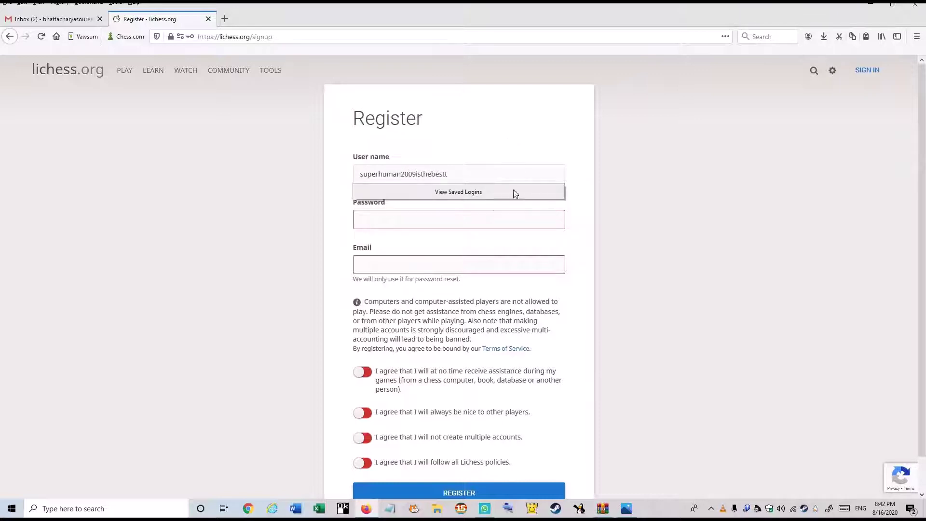
pyautogui.click(485, 220)
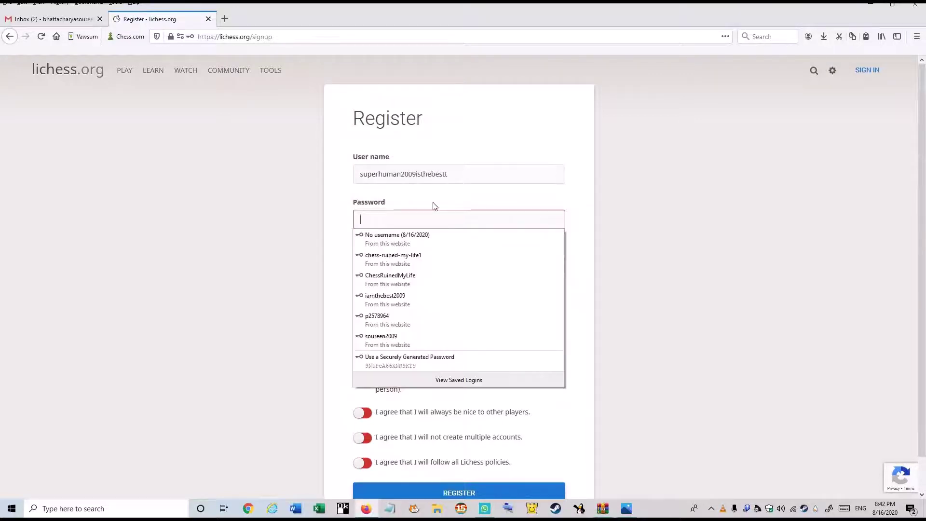
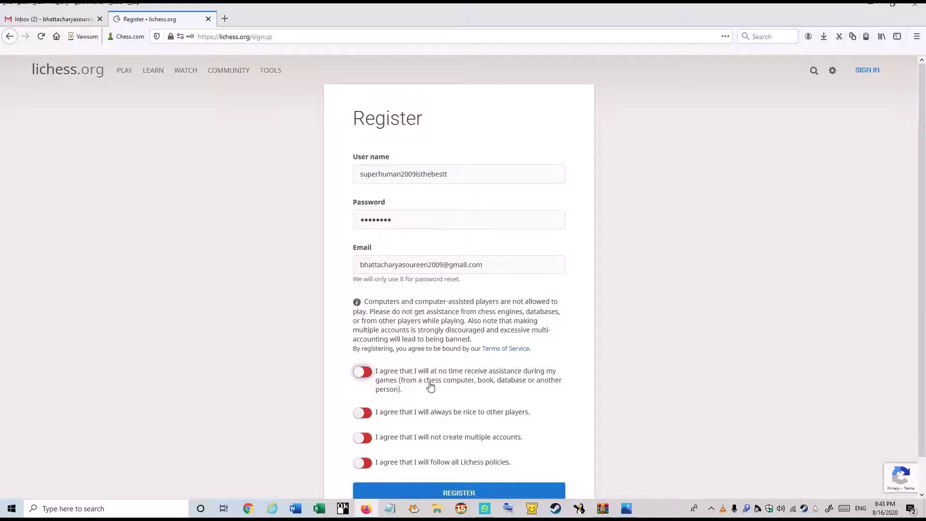
# - Accept all four agreements: no assistance, be nice, one account, follow Lichess policies
pyautogui.click(386, 390)
pyautogui.click(392, 416)
pyautogui.click(395, 442)
pyautogui.click(420, 464)
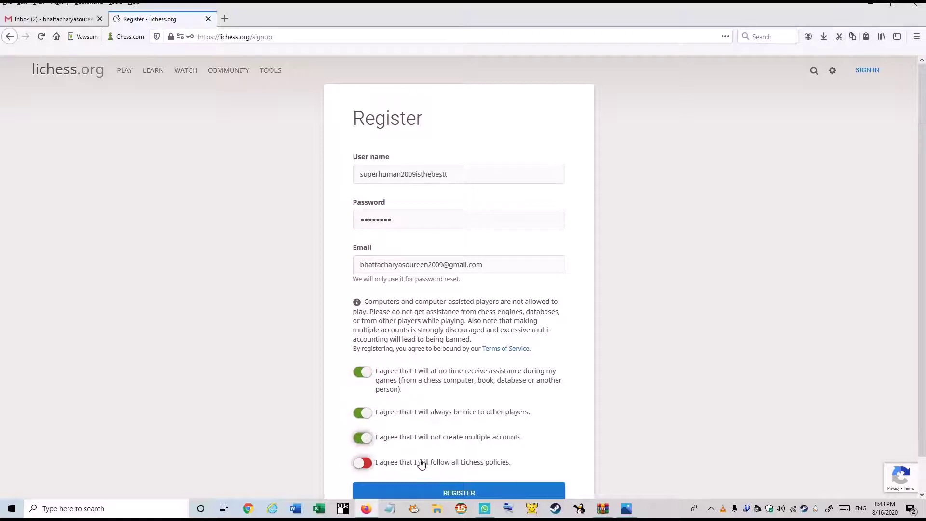
pyautogui.scroll(-1, 423, 463)
pyautogui.scroll(-1, 424, 460)
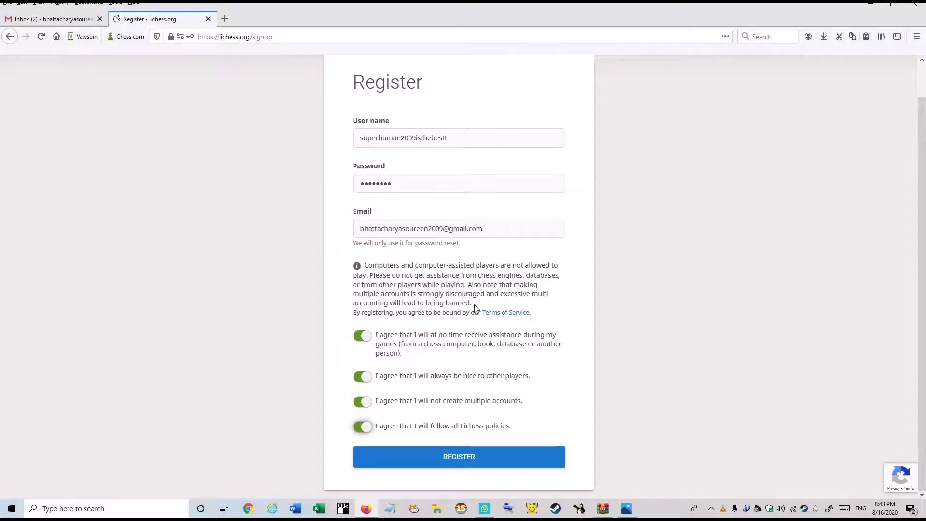
# - Submit the Lichess sign-up form, then trim the too-long user name and resubmit
pyautogui.click(510, 462)
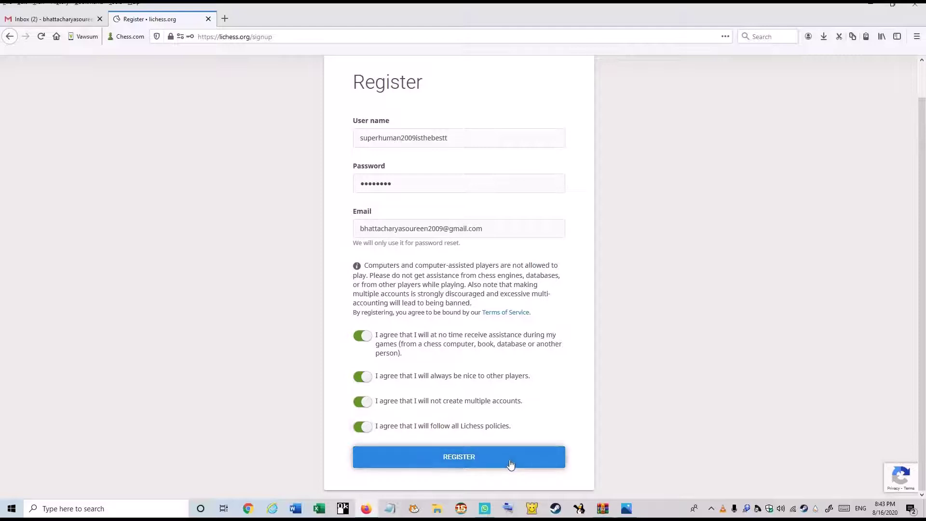
pyautogui.click(408, 191)
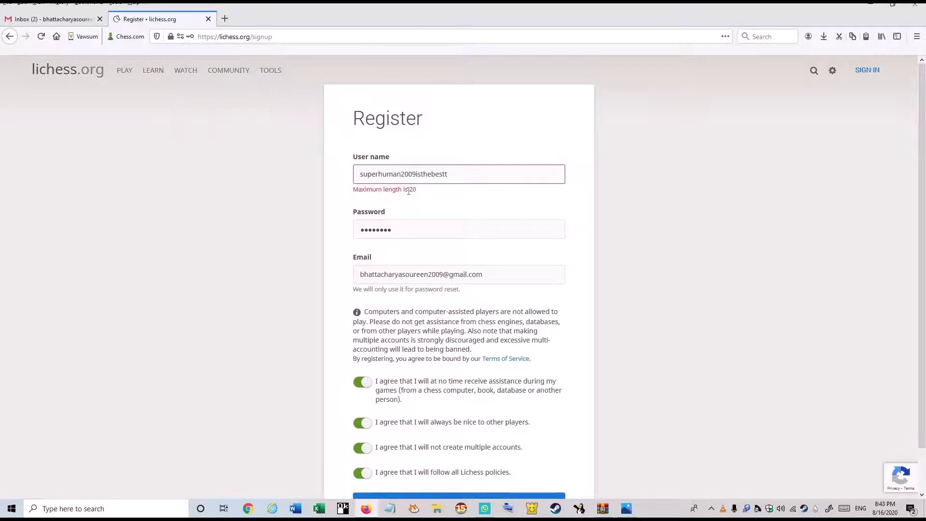
pyautogui.moveTo(447, 173); pyautogui.dragTo(384, 174)
pyautogui.click(449, 173)
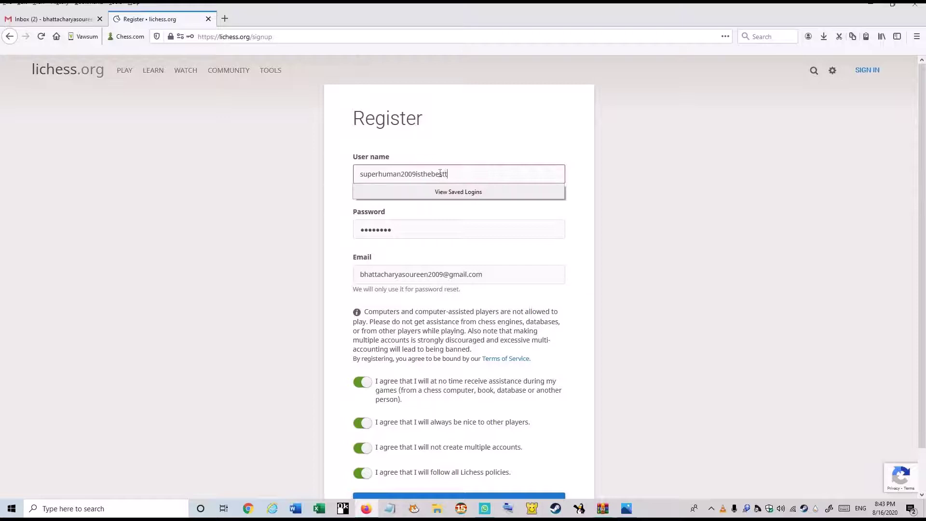
pyautogui.moveTo(448, 174); pyautogui.dragTo(444, 174)
pyautogui.press('Return')
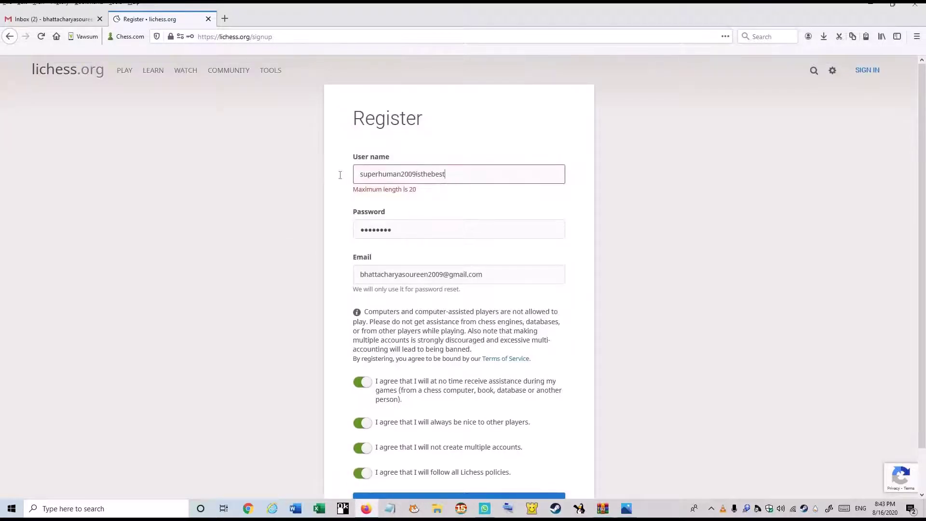
# - Replace the user name with a revised one and submit the form again
pyautogui.hotkey('ctrl', 'a')
pyautogui.write('sou')
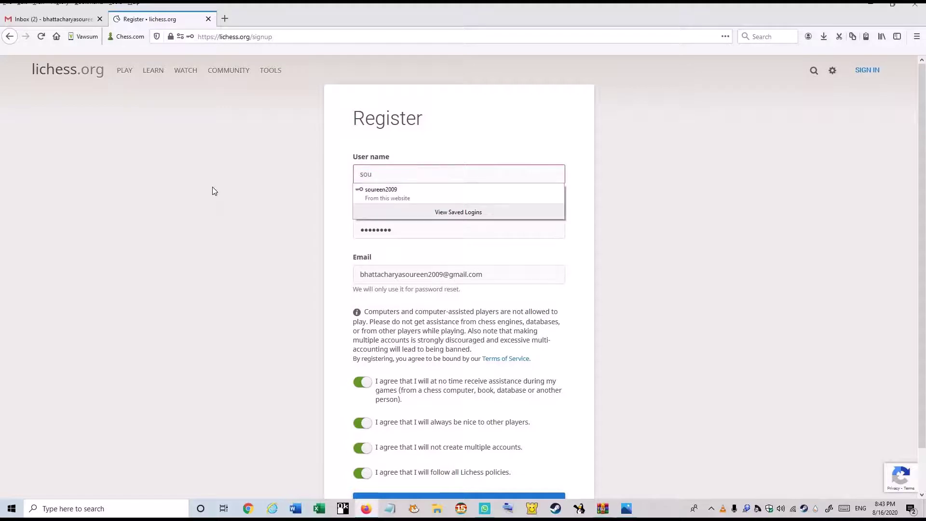
pyautogui.write('reen200912')
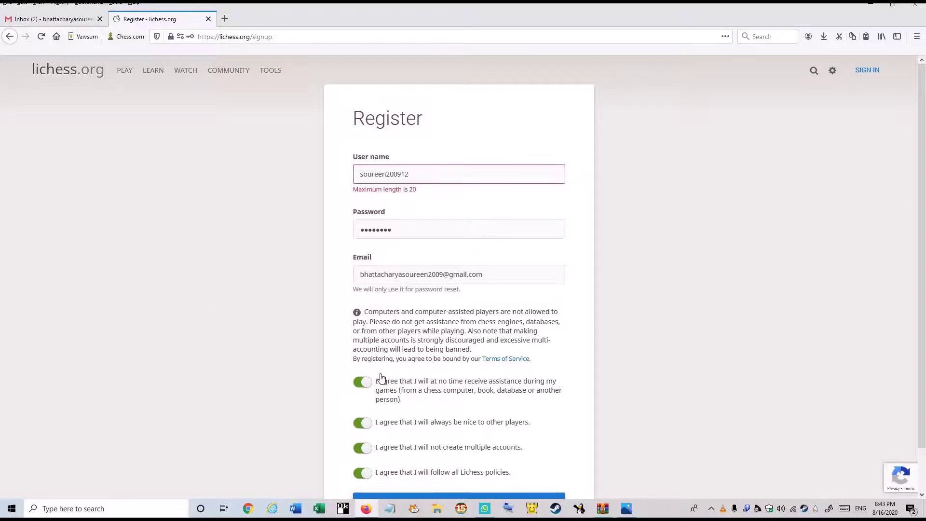
pyautogui.scroll(-1, 401, 359)
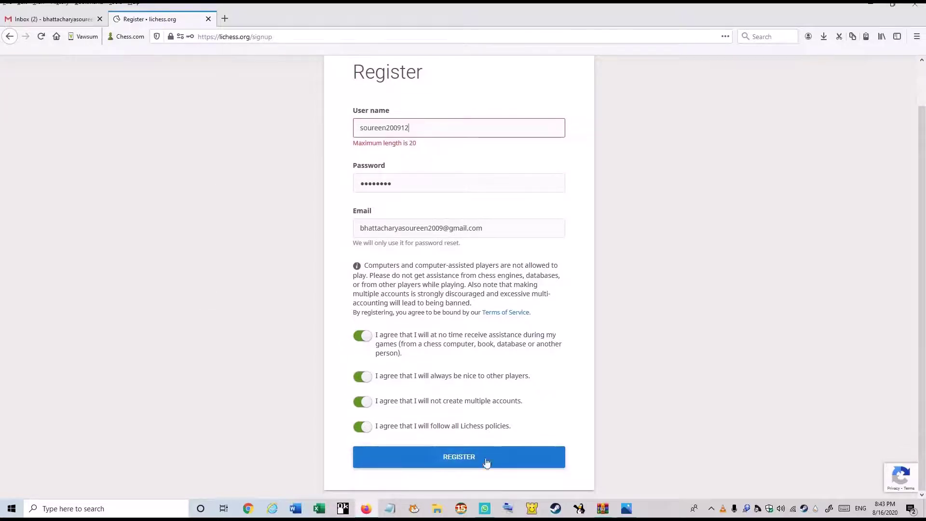
pyautogui.click(468, 460)
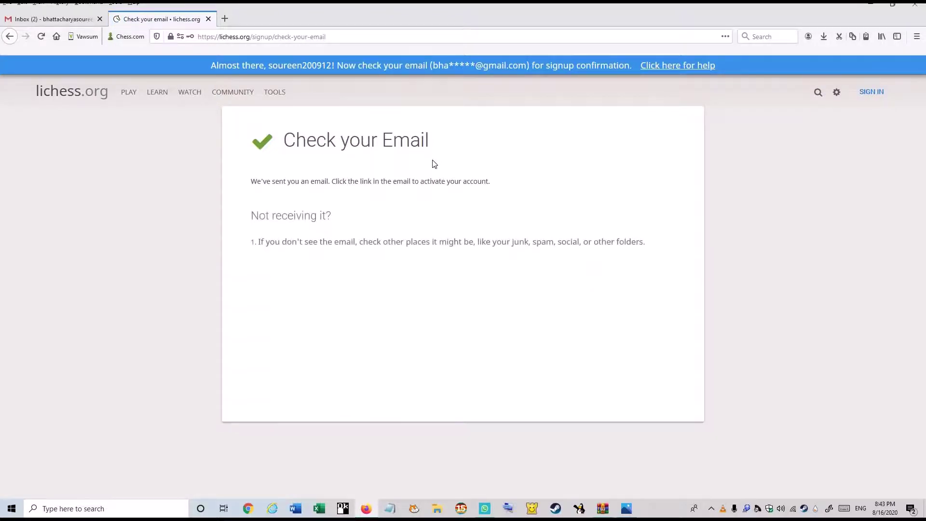
pyautogui.click(8, 21)
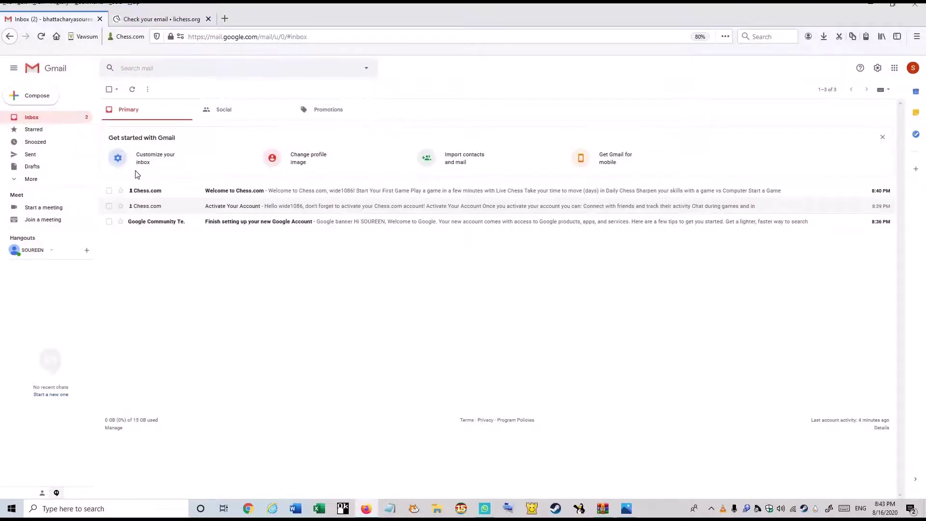
pyautogui.click(129, 93)
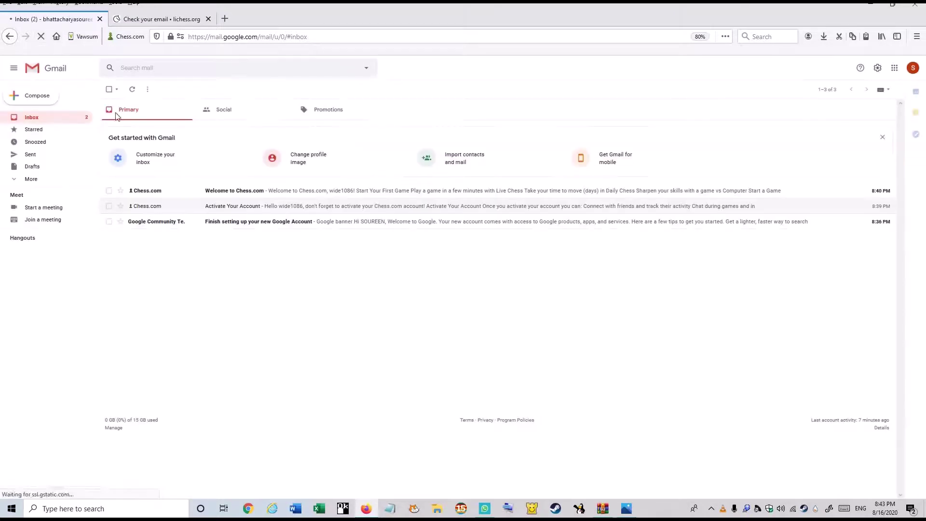
pyautogui.click(906, 72)
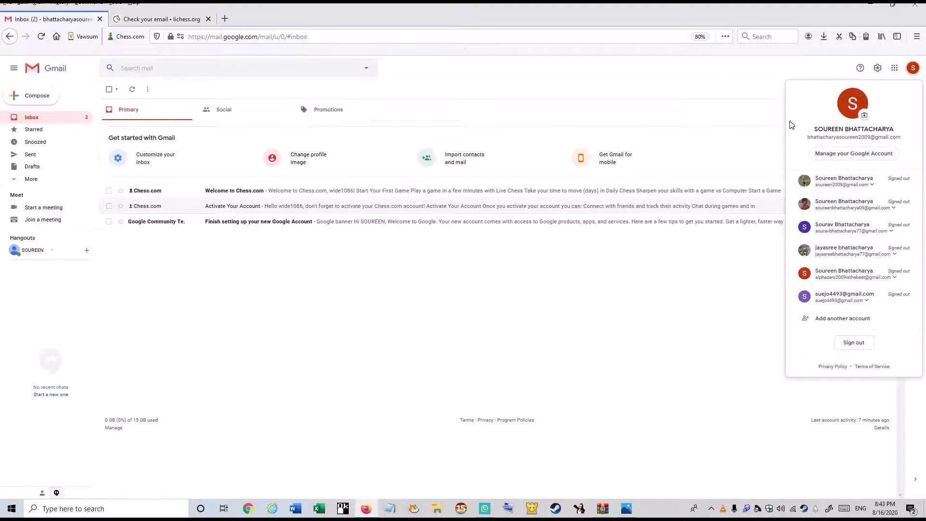
pyautogui.moveTo(434, 223); pyautogui.dragTo(422, 203)
pyautogui.click(420, 203)
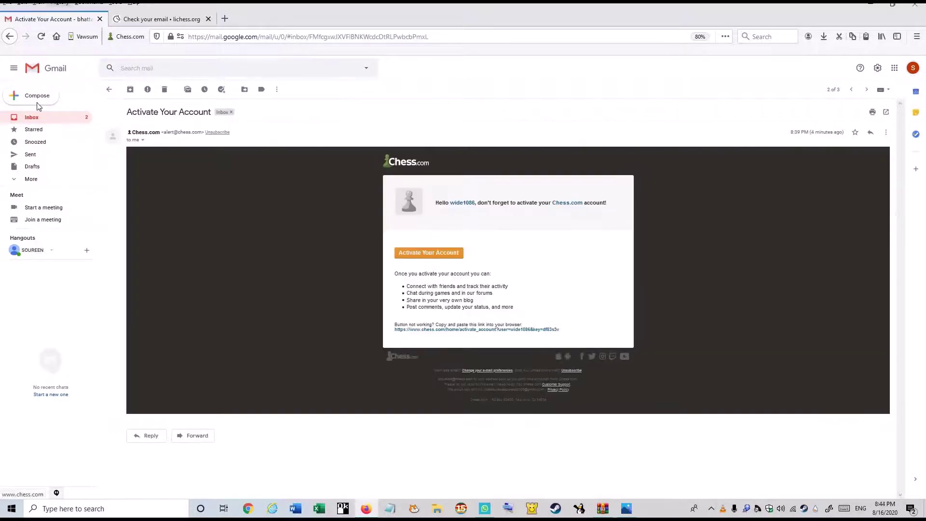
pyautogui.click(54, 118)
pyautogui.click(289, 189)
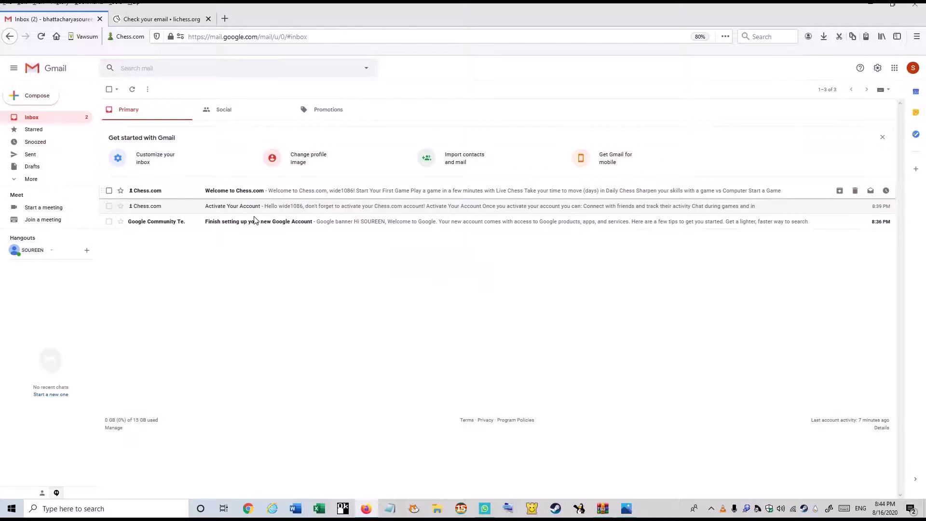
pyautogui.scroll(-3, 437, 226)
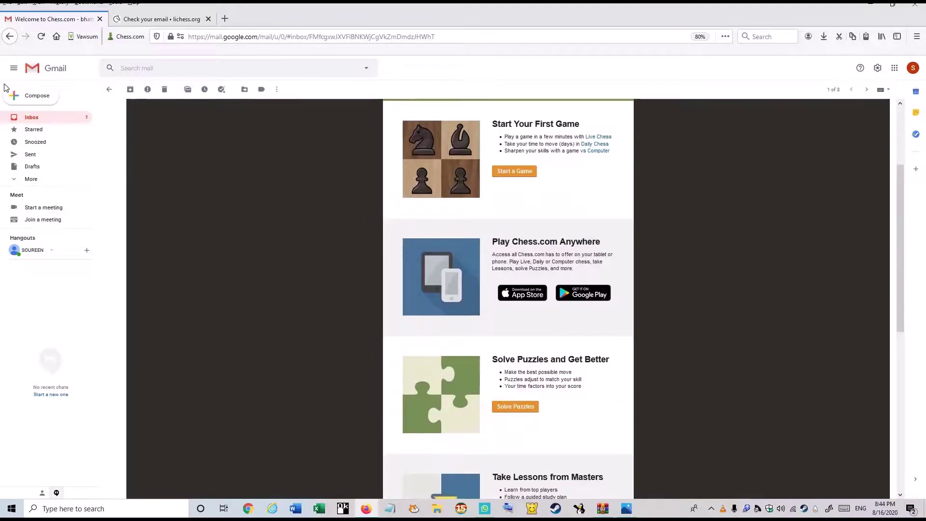
pyautogui.click(68, 120)
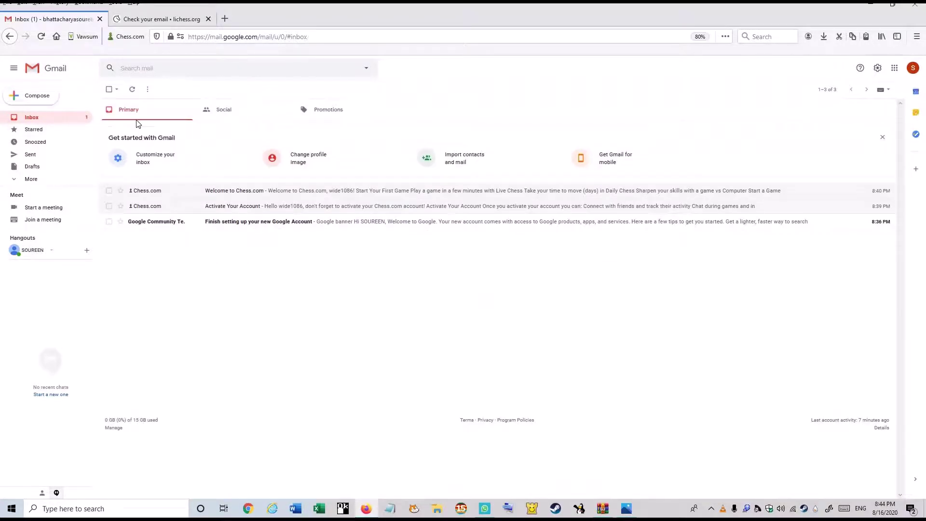
pyautogui.click(40, 40)
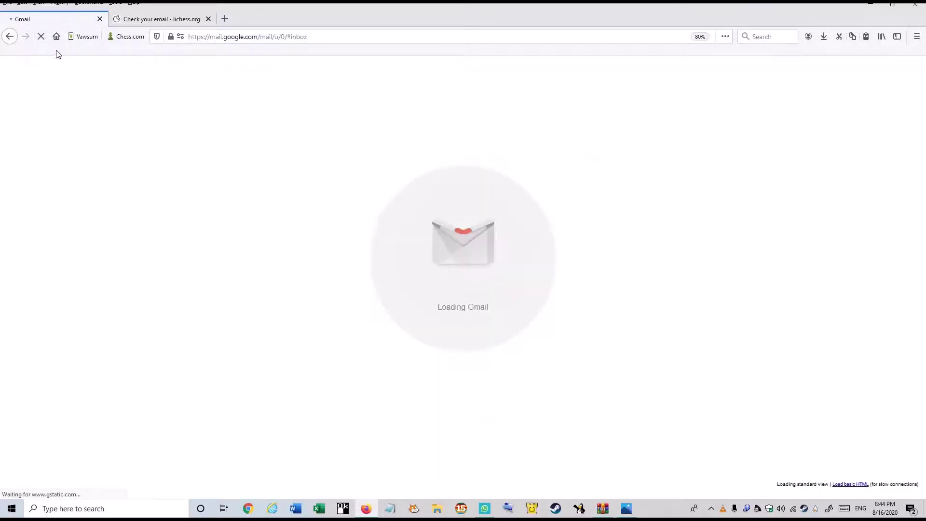
pyautogui.click(138, 23)
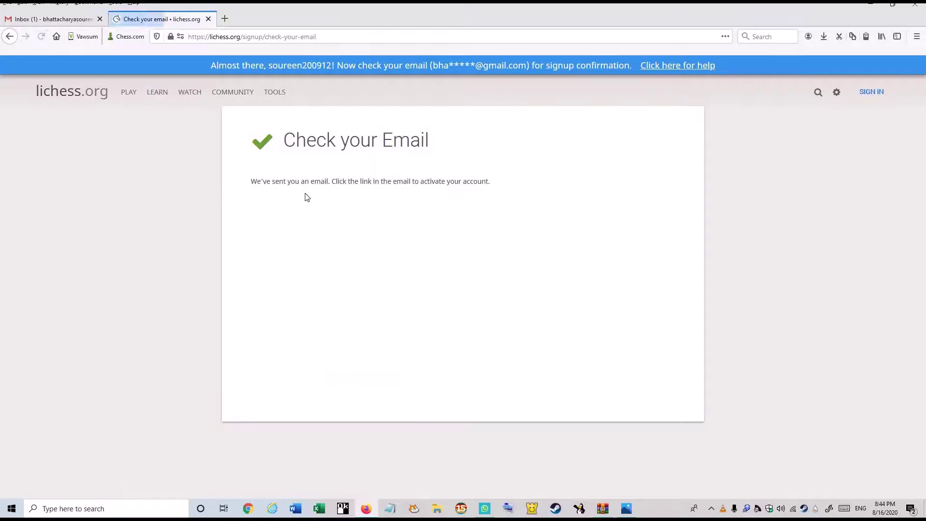
# - Reload Gmail and open the lichess.org confirmation link in a new tab
pyautogui.click(36, 20)
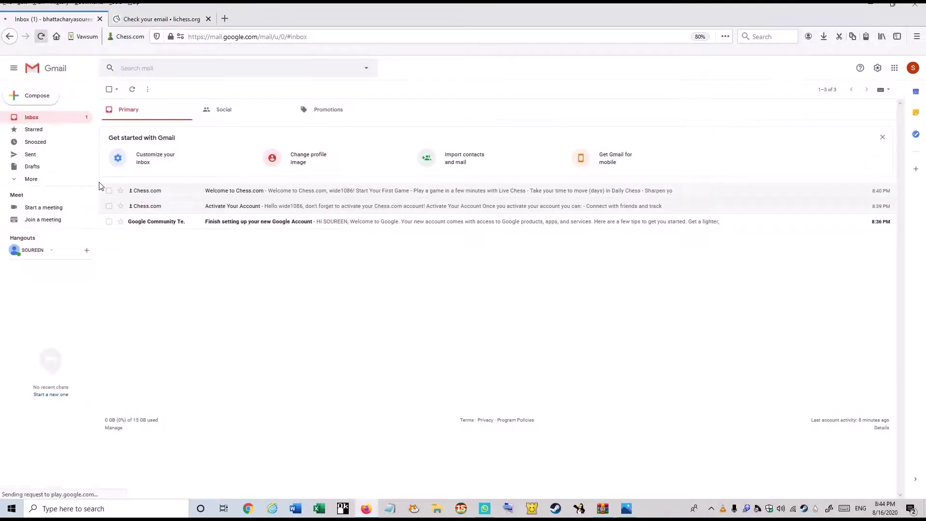
pyautogui.press('F5')
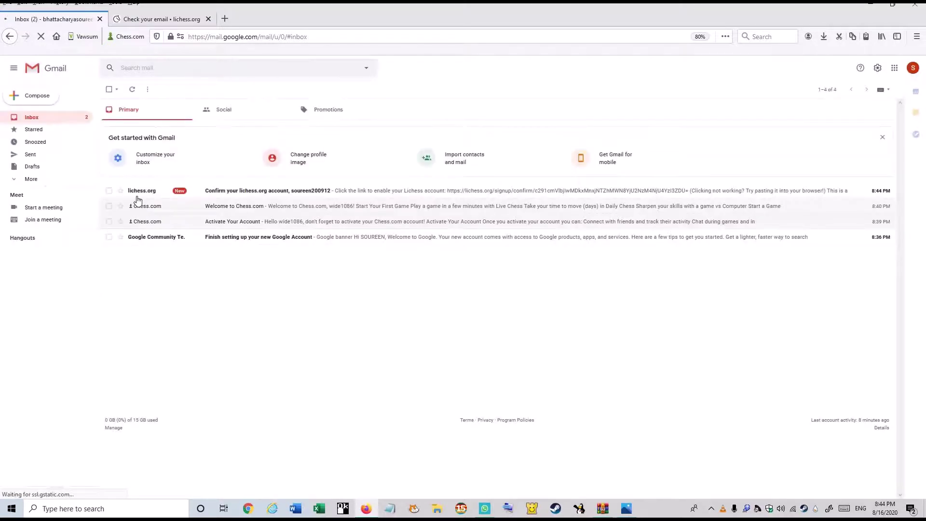
pyautogui.click(138, 191)
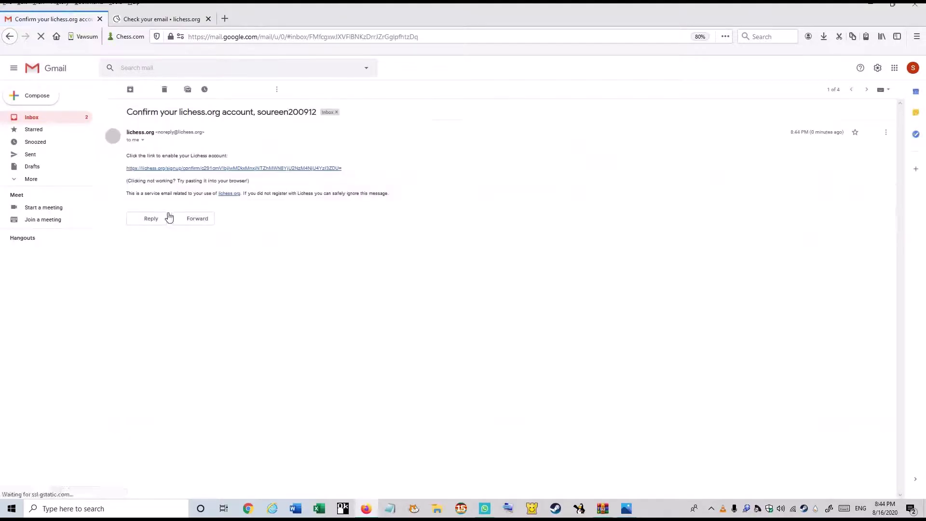
pyautogui.rightClick(205, 170)
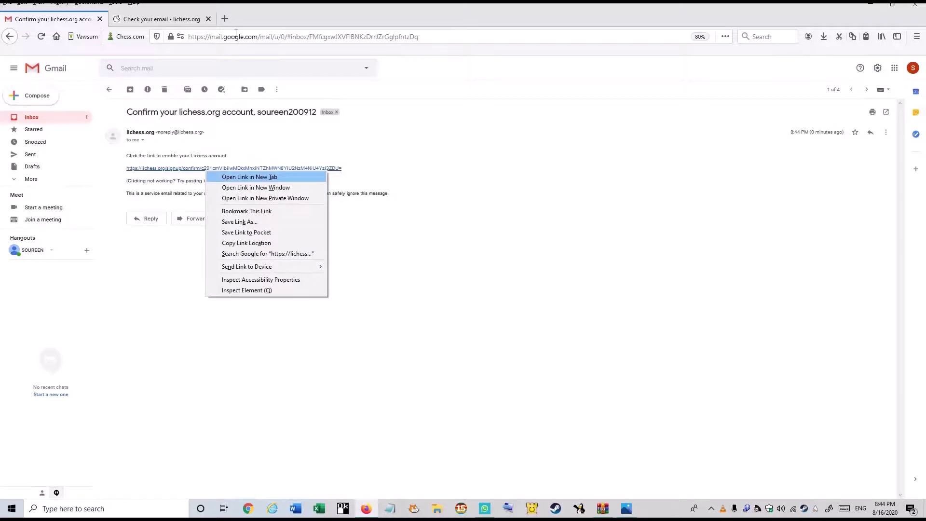
pyautogui.click(249, 177)
# - View the new lichess profile and reload the old check-your-email tab
pyautogui.click(160, 18)
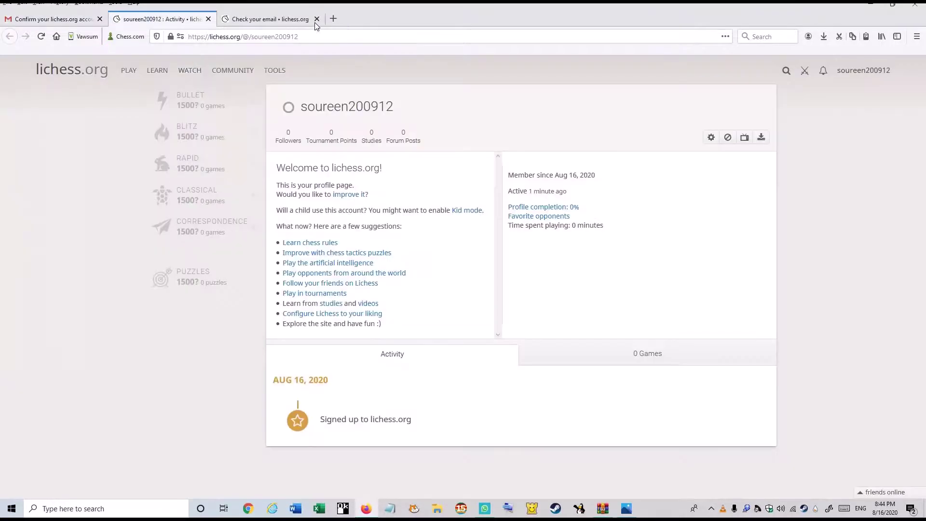
pyautogui.click(285, 22)
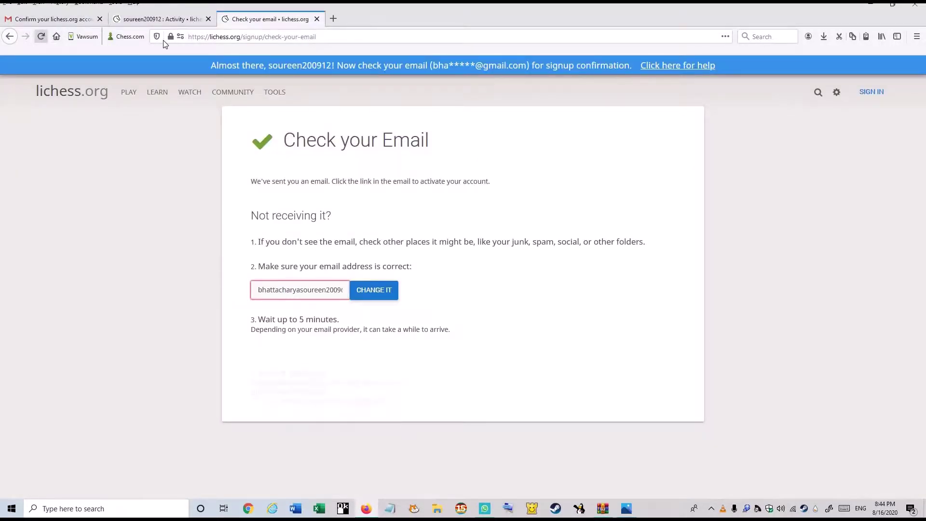
pyautogui.press('F5')
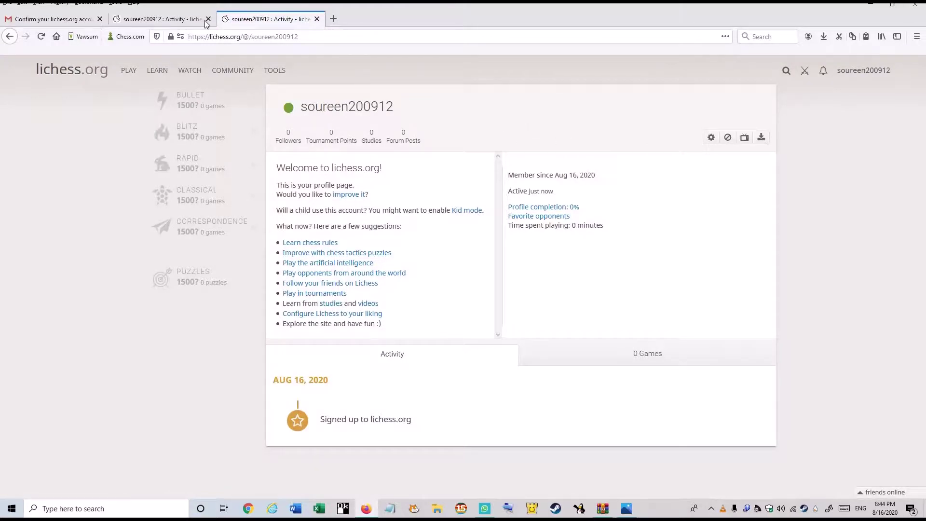
pyautogui.click(163, 18)
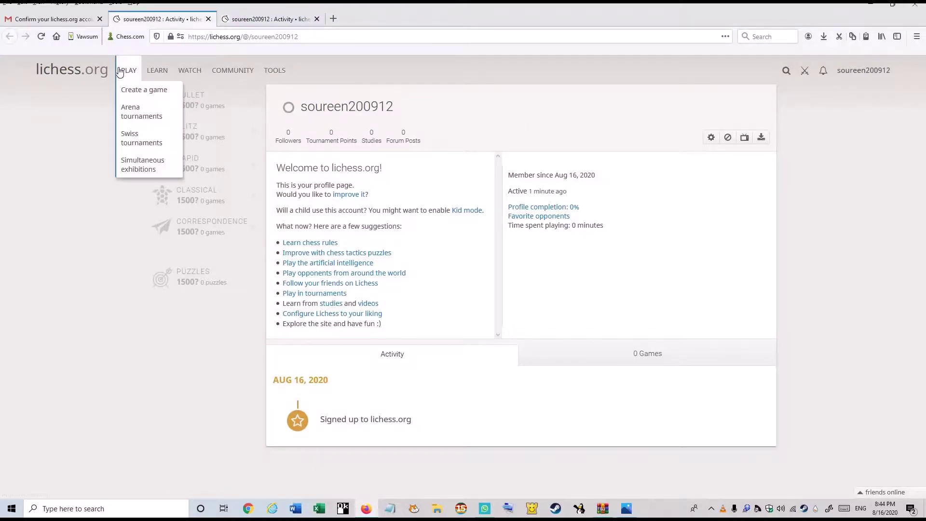
# - Go to the Lichess home page and open Puzzles from the LEARN menu
pyautogui.click(122, 72)
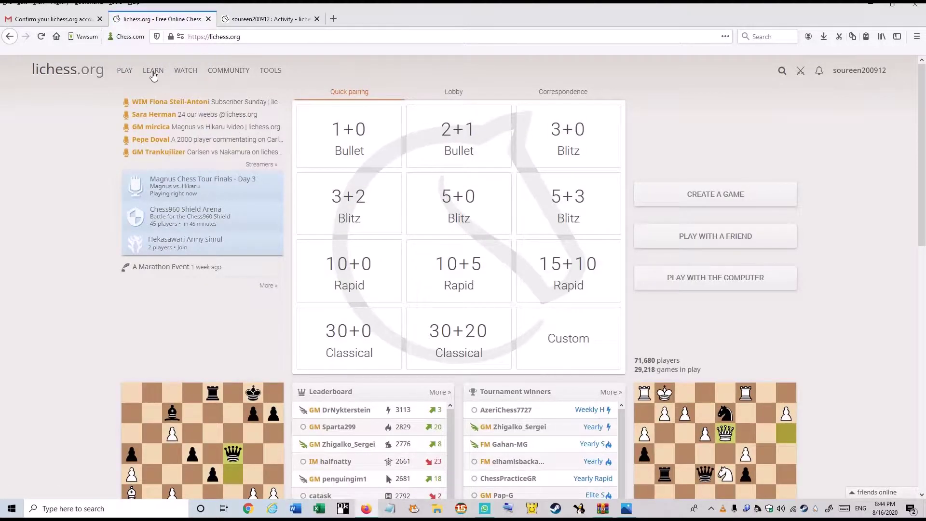
pyautogui.moveTo(153, 70)
pyautogui.click(162, 110)
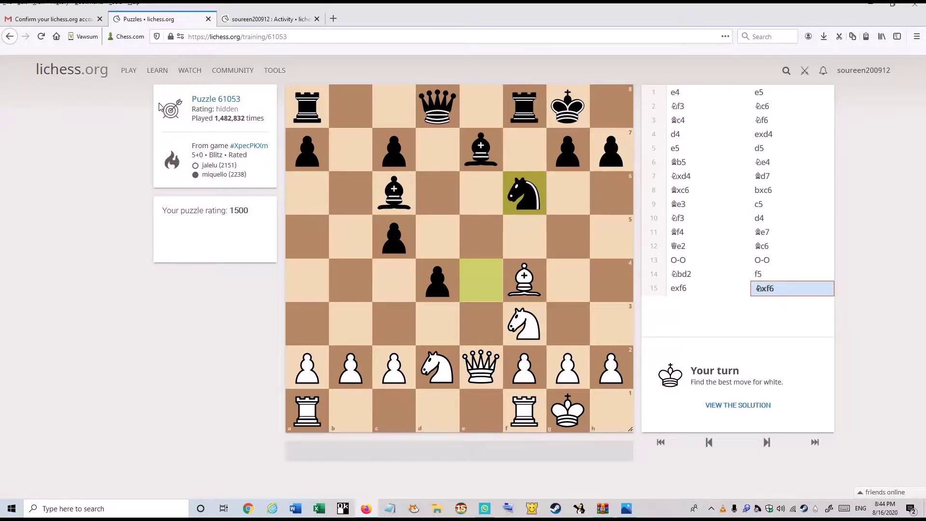
# - Close the Gmail, Puzzles and profile tabs and enter chess24 in a new tab
pyautogui.click(100, 19)
pyautogui.click(100, 19)
pyautogui.click(99, 19)
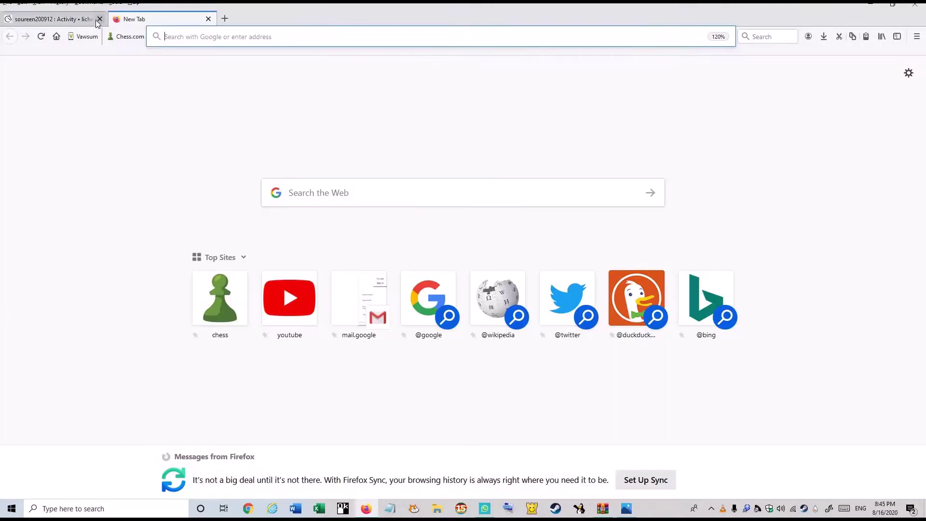
pyautogui.click(99, 22)
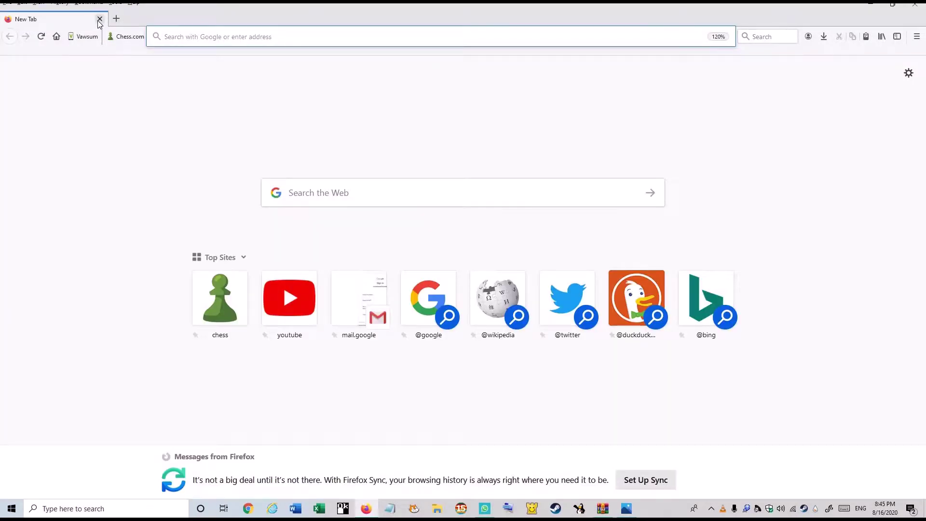
pyautogui.write('chess24.com/en')
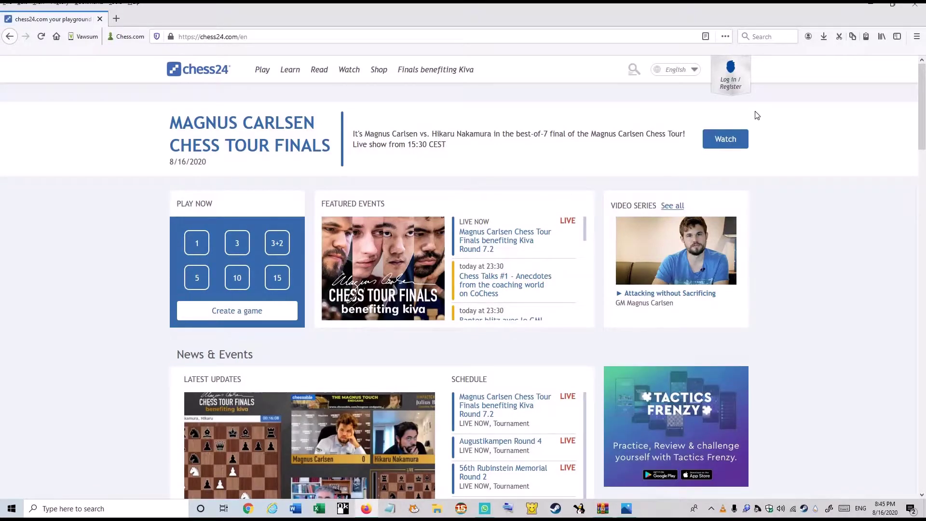
# - Open chess24's Log In page and switch between Log In and Register, ending on Register
pyautogui.click(733, 86)
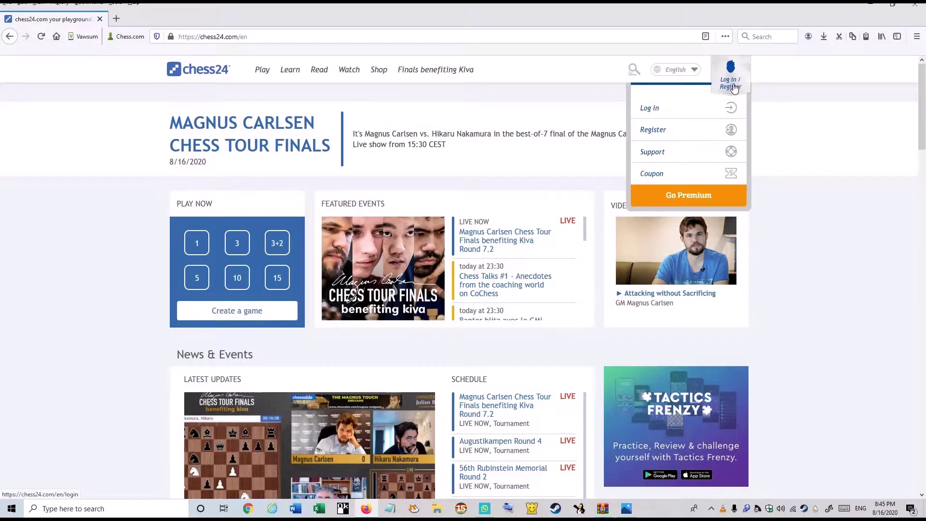
pyautogui.click(733, 88)
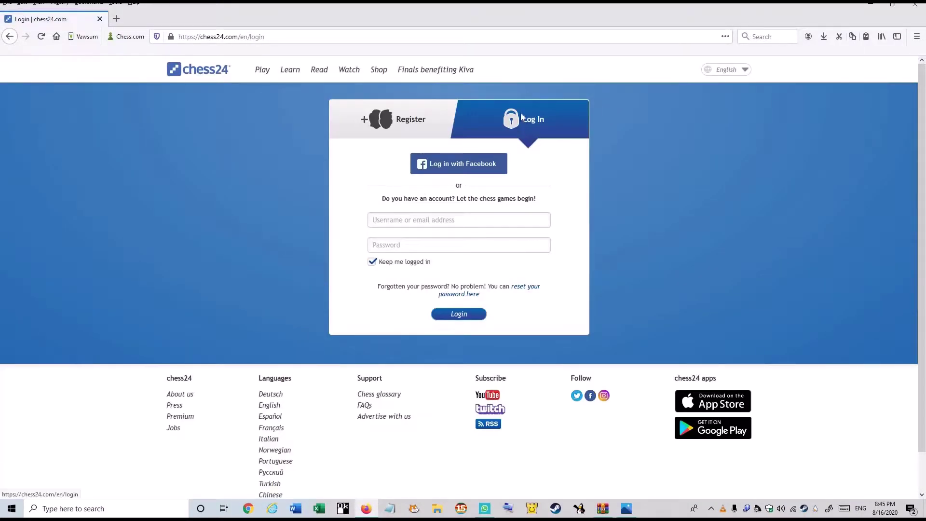
pyautogui.click(354, 129)
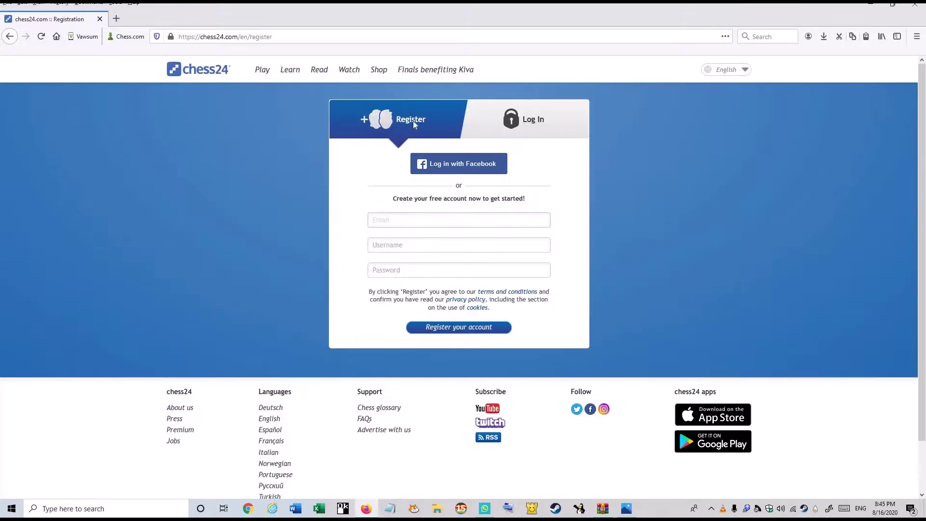
pyautogui.click(520, 135)
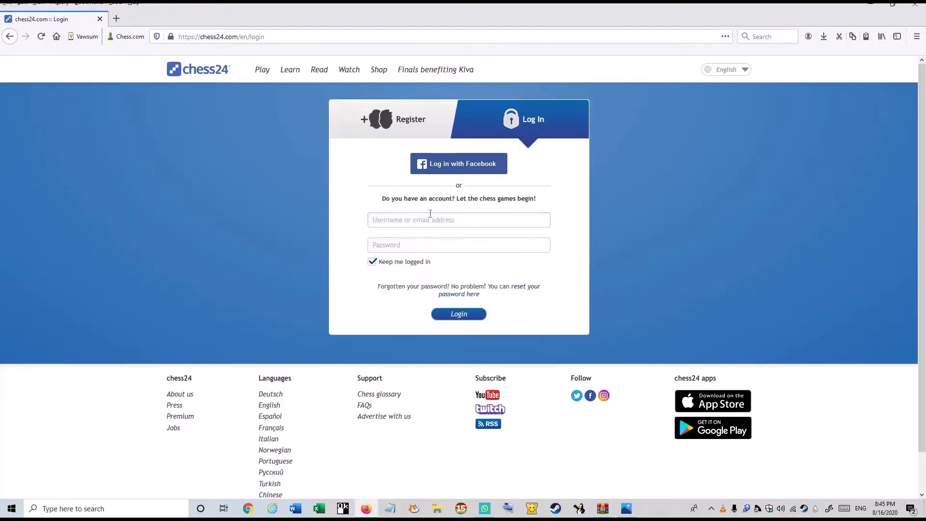
pyautogui.click(427, 121)
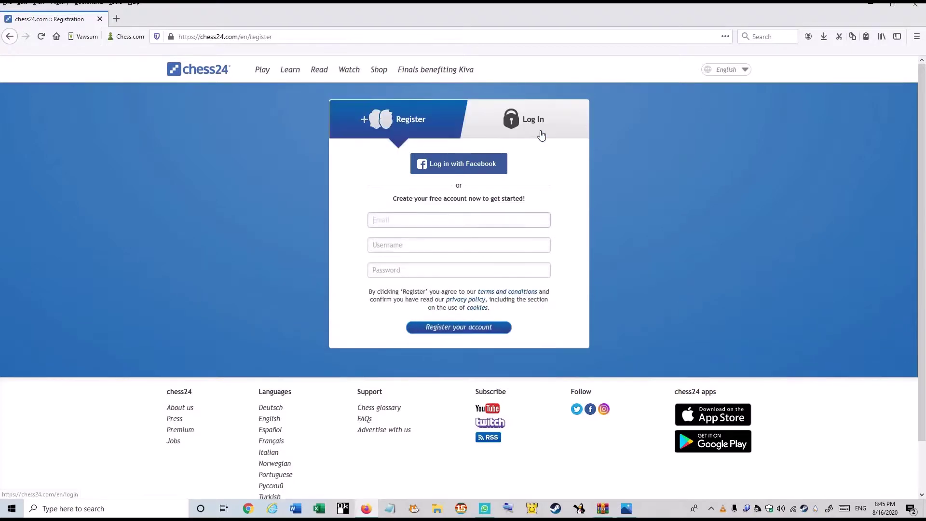